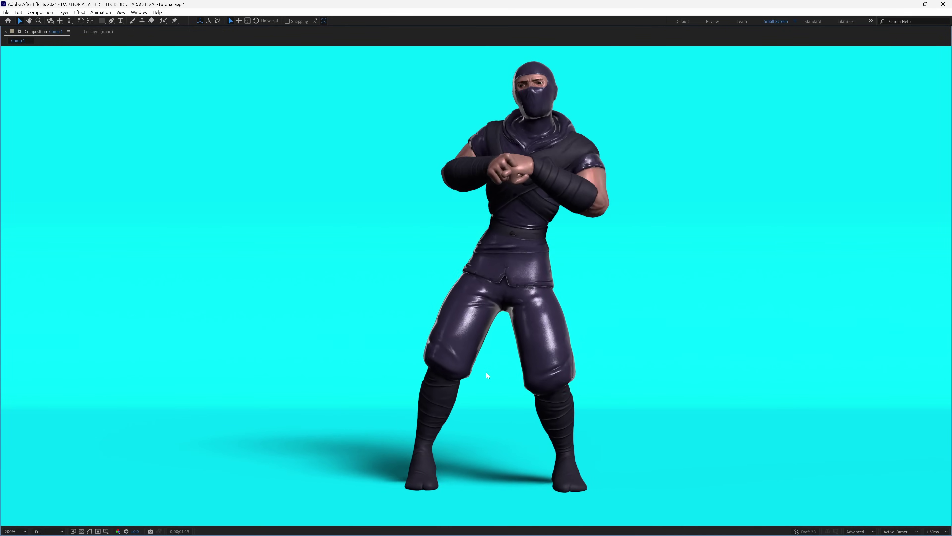
Step: Stop playback and turn the Ninja.gltf layer to about 230° with the gizmo's Z rotation ring
{"action": "key", "text": "grave"}
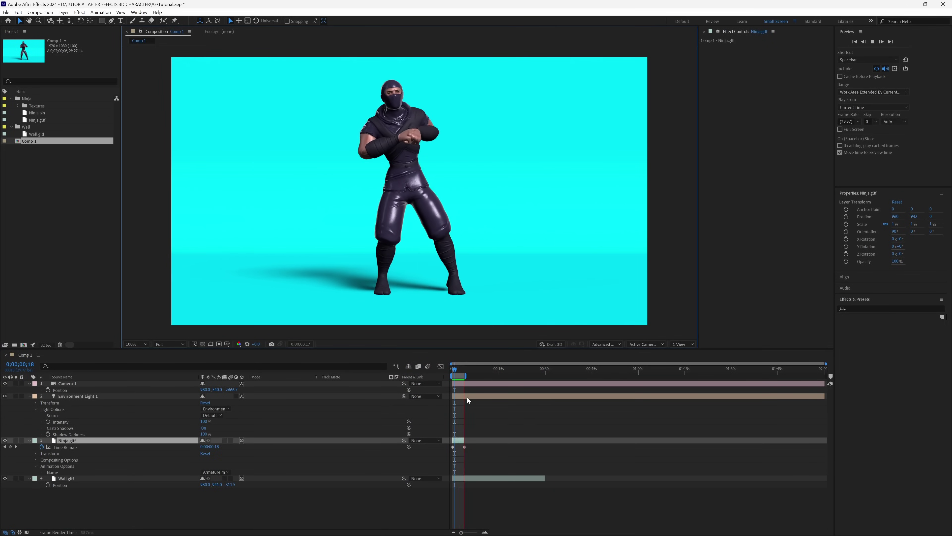
{"action": "left_click", "coordinate": [292, 526]}
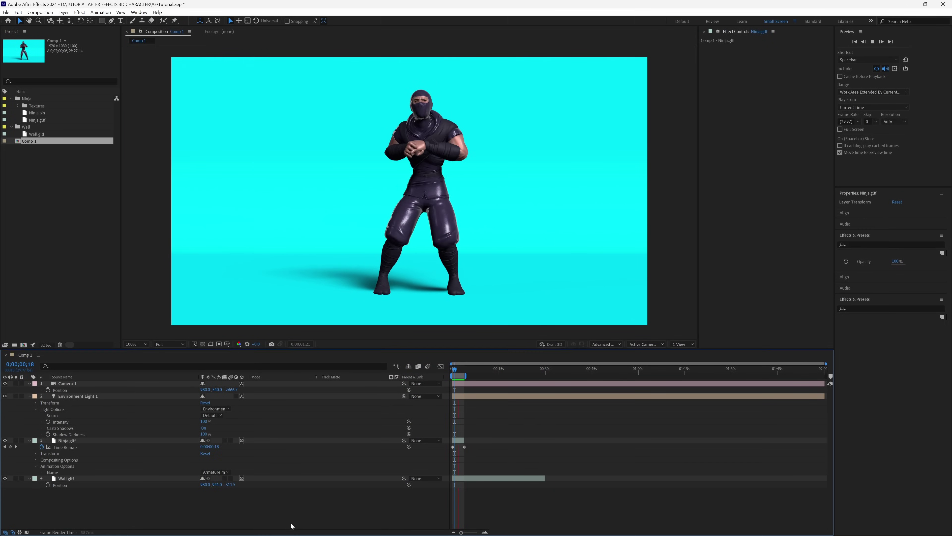
{"action": "left_click", "coordinate": [433, 183]}
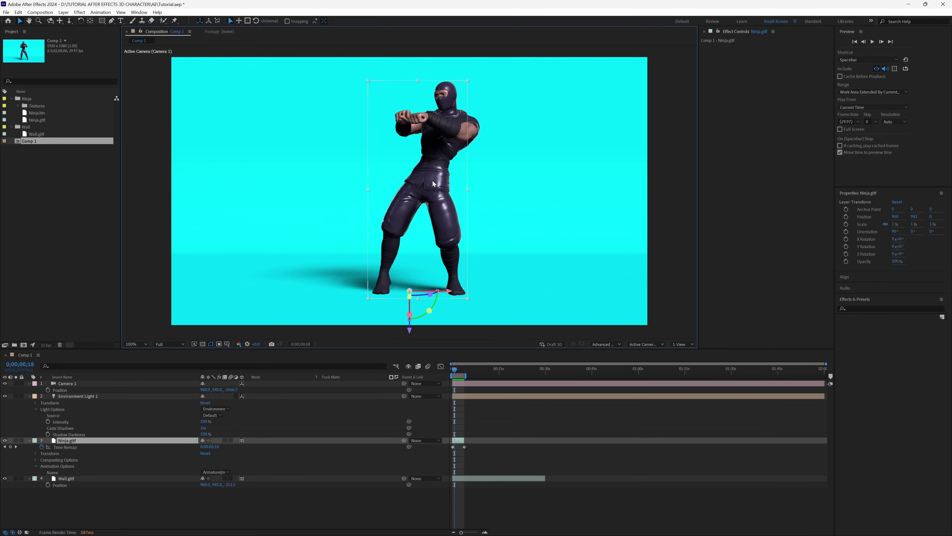
{"action": "mouse_move", "coordinate": [417, 293]}
{"action": "left_mouse_down"}
{"action": "mouse_move", "coordinate": [494, 293]}
{"action": "mouse_move", "coordinate": [420, 297]}
{"action": "left_mouse_up"}
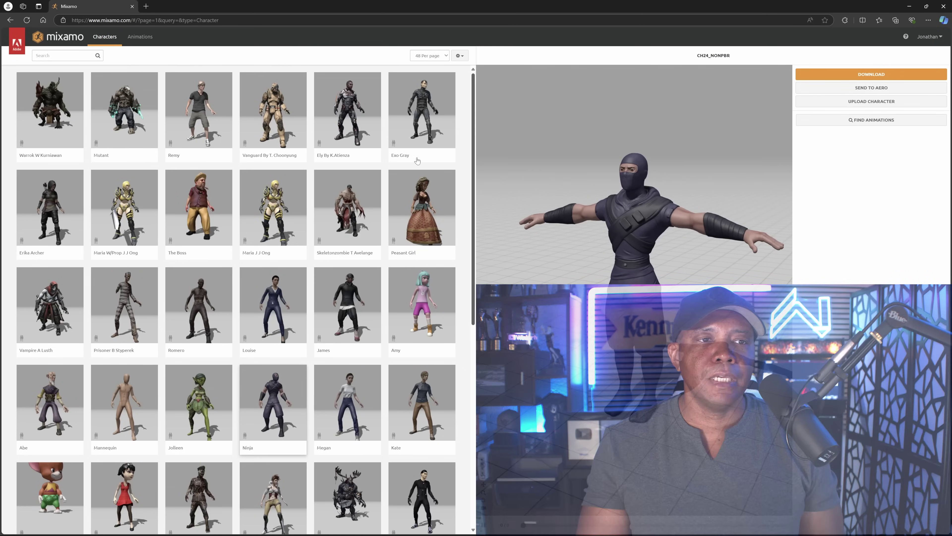
Step: Search Mixamo animations for 'point', apply Charge to the ninja, and pause its preview
{"action": "left_click", "coordinate": [140, 37]}
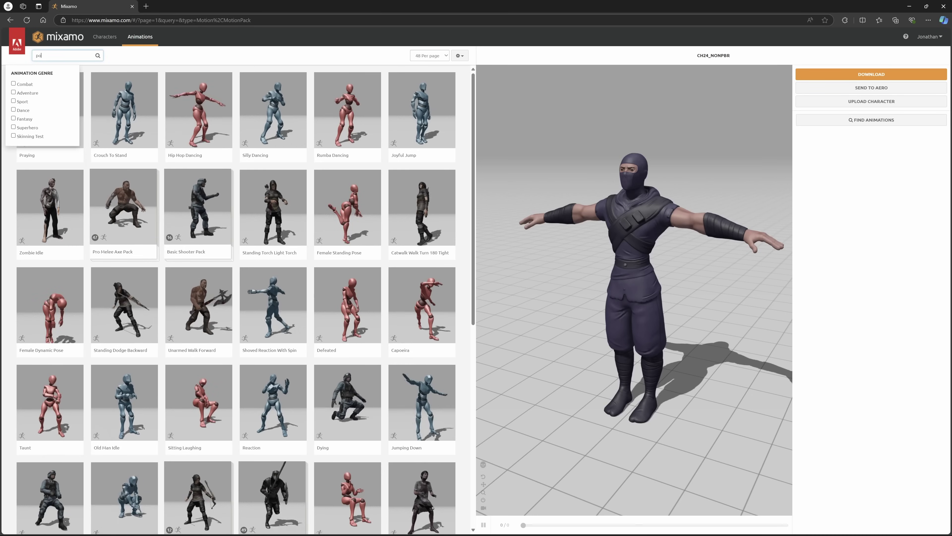
{"action": "type", "text": "point"}
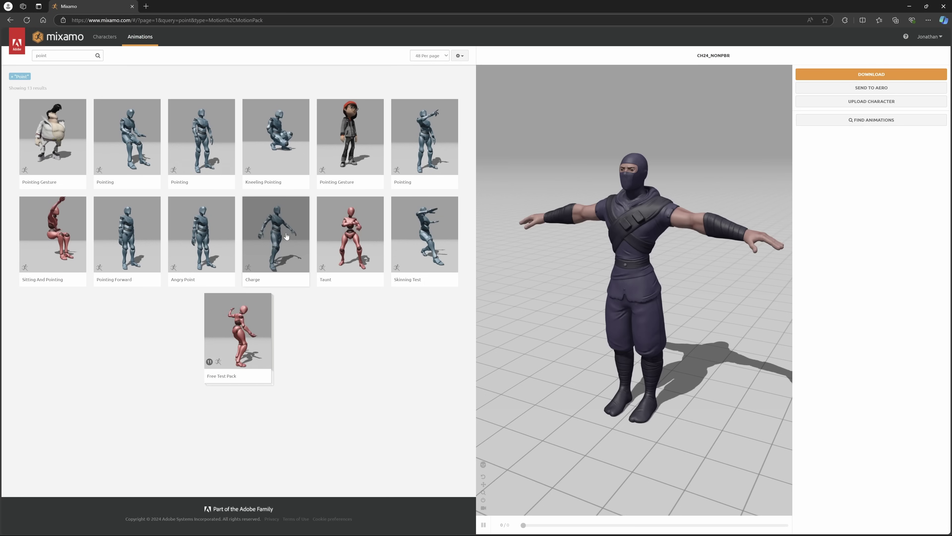
{"action": "left_click", "coordinate": [273, 241]}
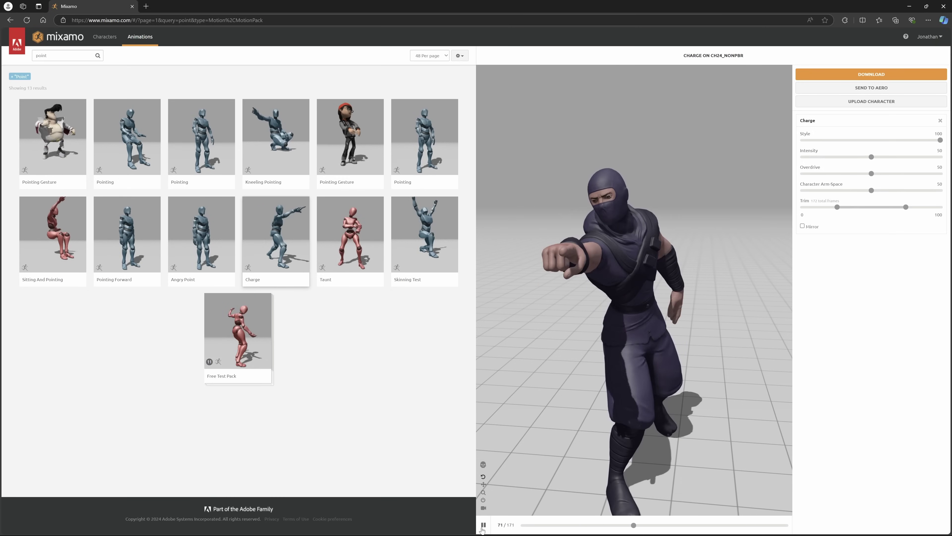
{"action": "key", "text": "space"}
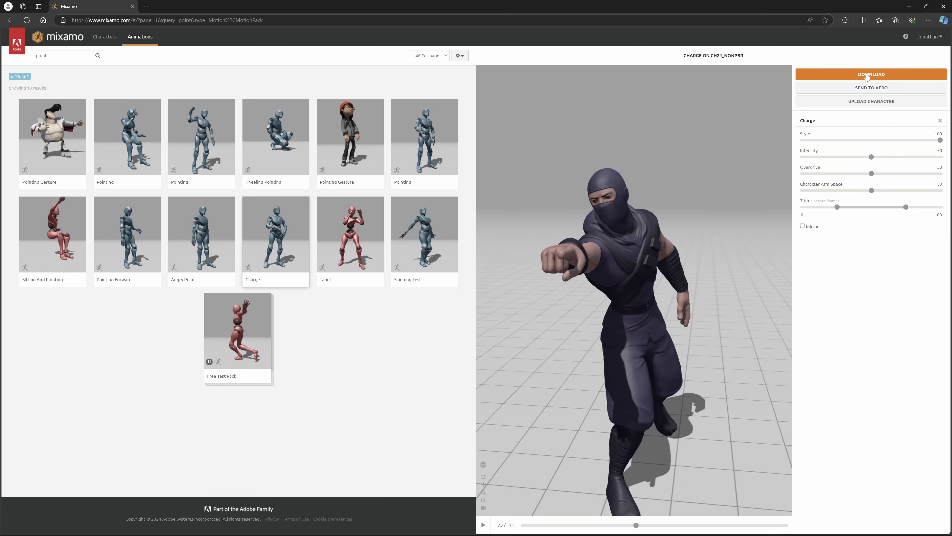
Step: Download the Charge animation as FBX Binary, With Skin, at 30 fps
{"action": "left_click", "coordinate": [867, 75]}
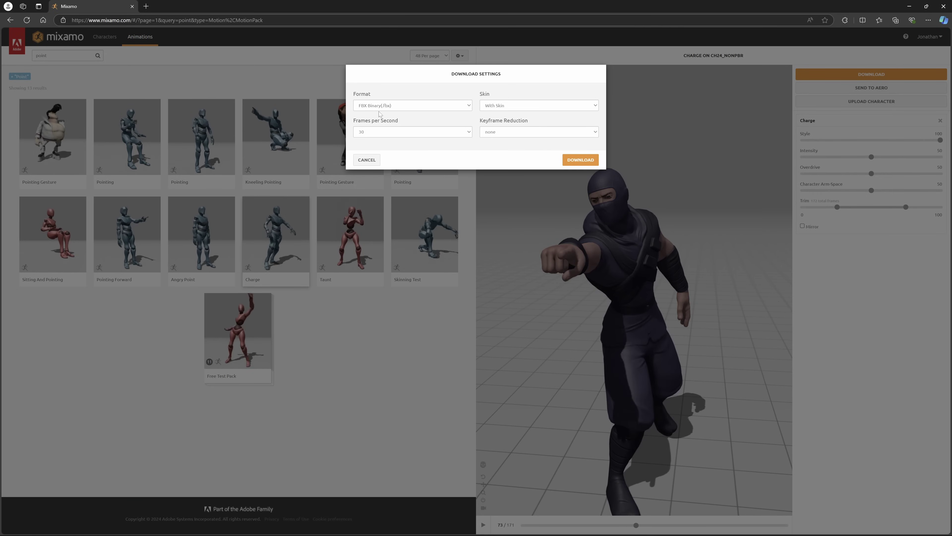
{"action": "left_click", "coordinate": [412, 106]}
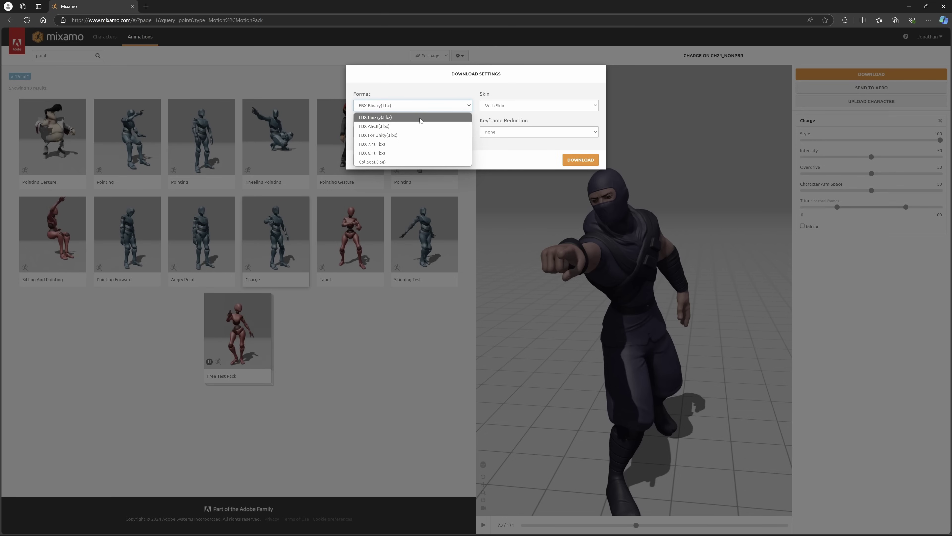
{"action": "left_click", "coordinate": [539, 92]}
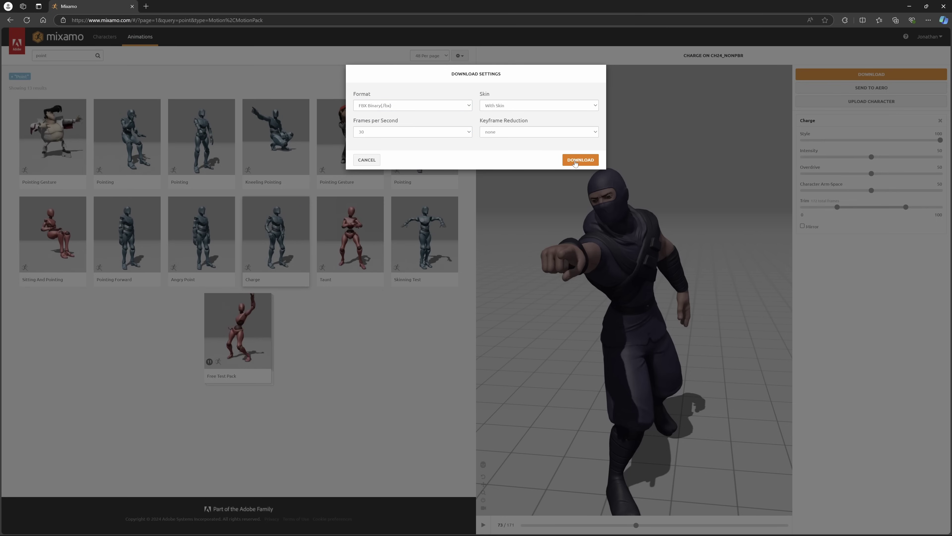
{"action": "left_click", "coordinate": [577, 162]}
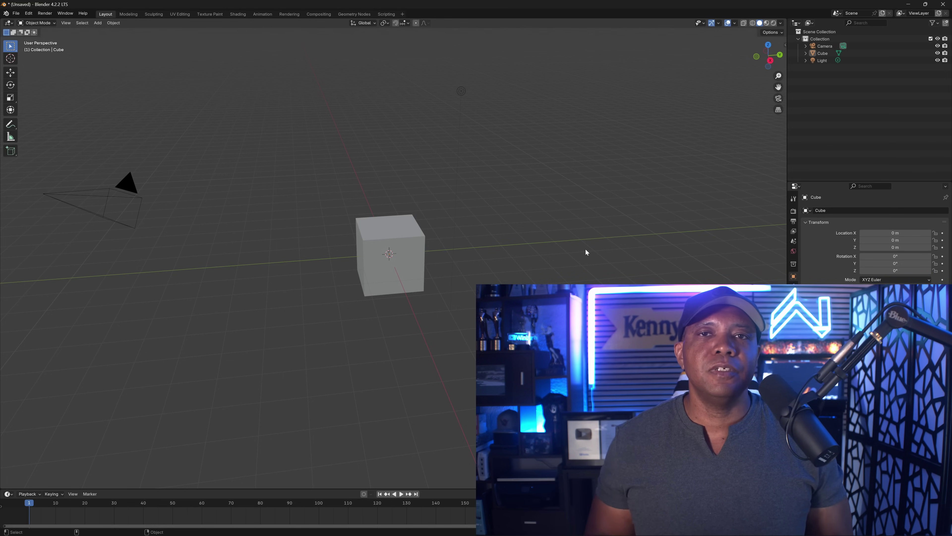
Step: Delete Blender's default Camera, Cube and Light, then bring up File > Import
{"action": "left_click", "coordinate": [825, 46]}
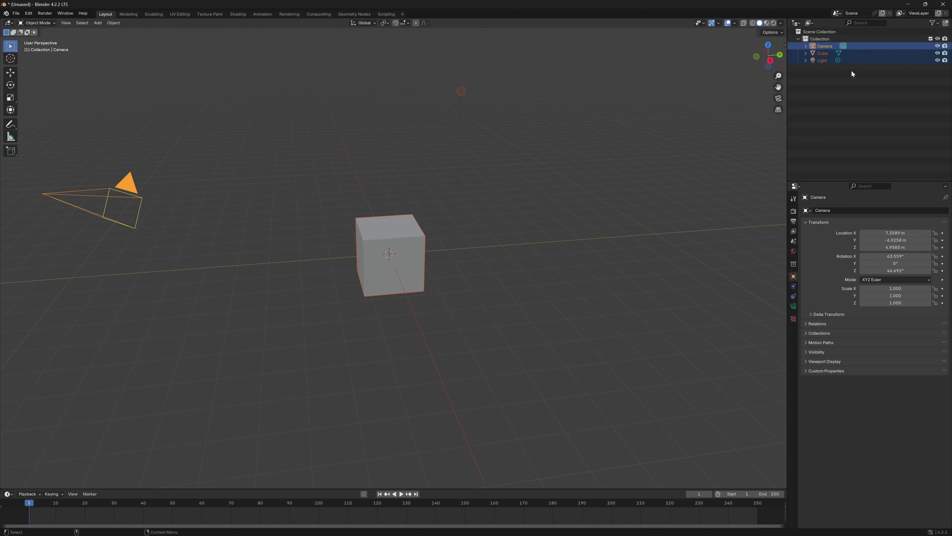
{"action": "key", "text": "x"}
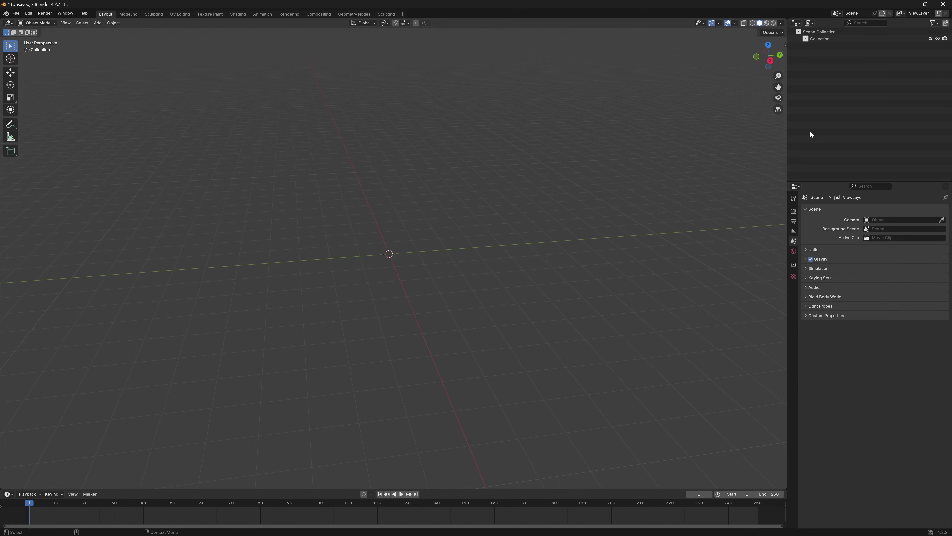
{"action": "left_click", "coordinate": [15, 15]}
{"action": "mouse_move", "coordinate": [35, 116]}
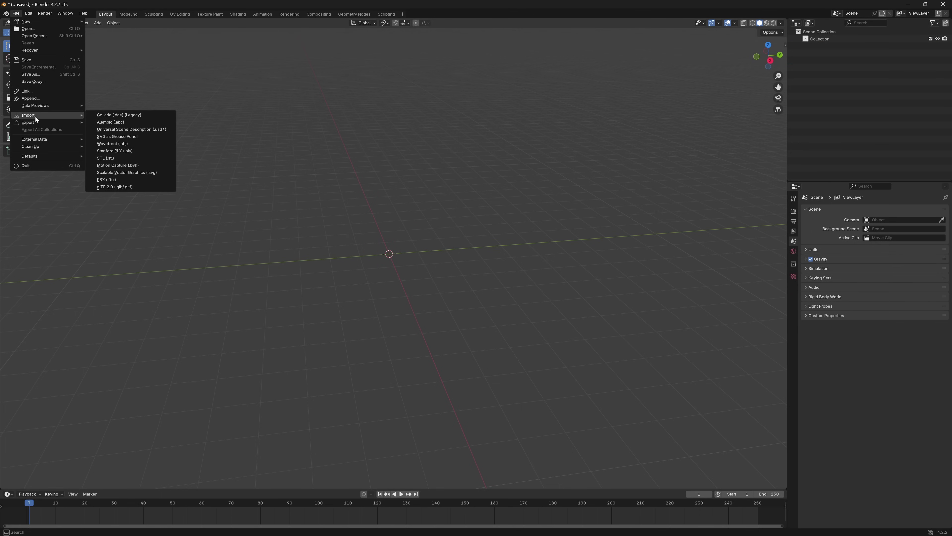
Step: Import Charge.fbx from the Downloads folder as an FBX file
{"action": "left_click", "coordinate": [118, 179]}
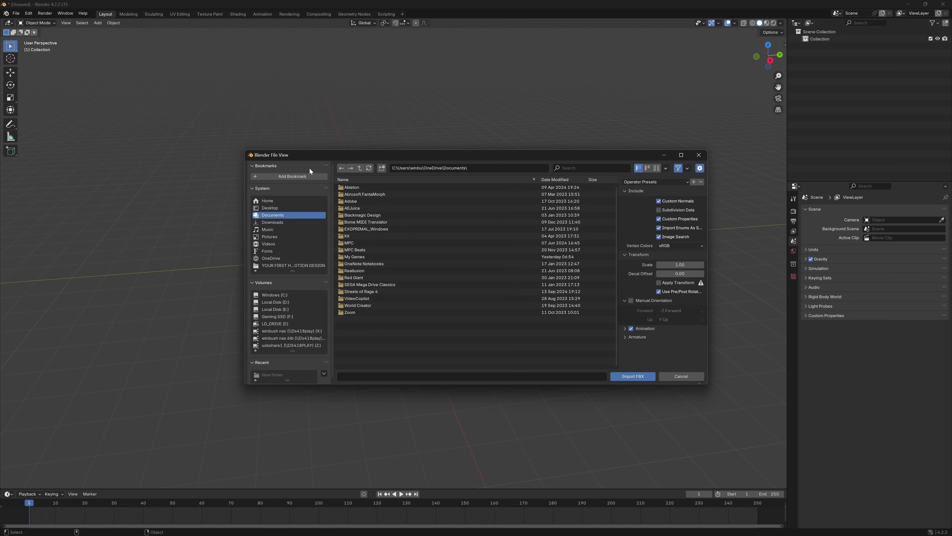
{"action": "left_click", "coordinate": [283, 224]}
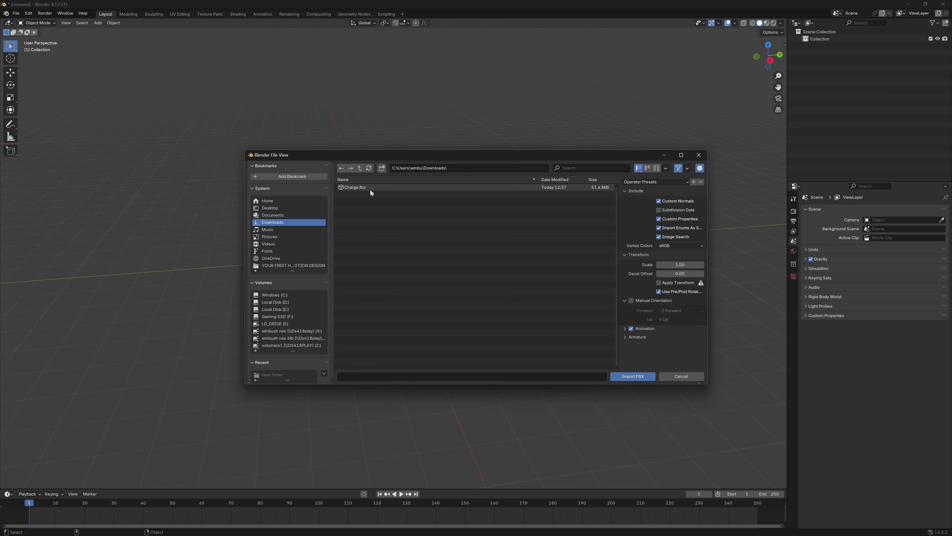
{"action": "left_click", "coordinate": [370, 189]}
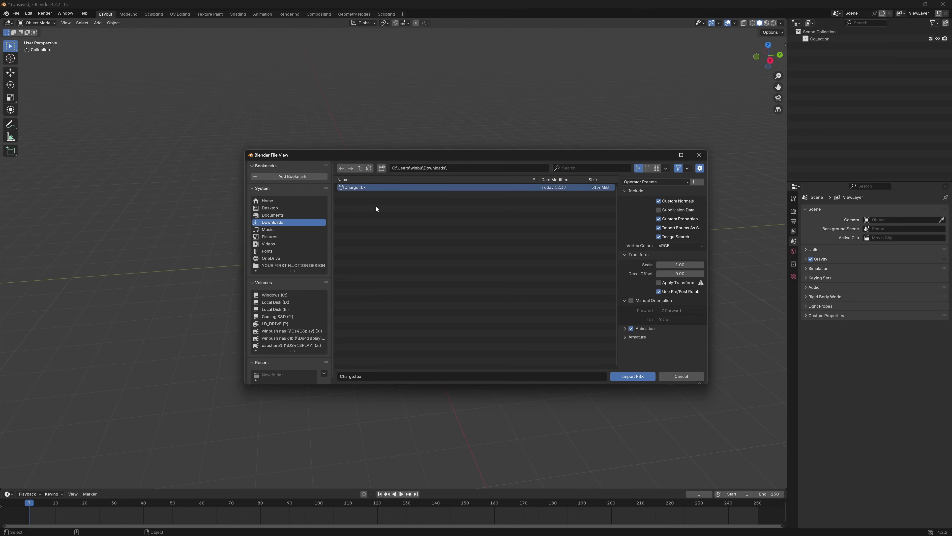
{"action": "left_click", "coordinate": [637, 377]}
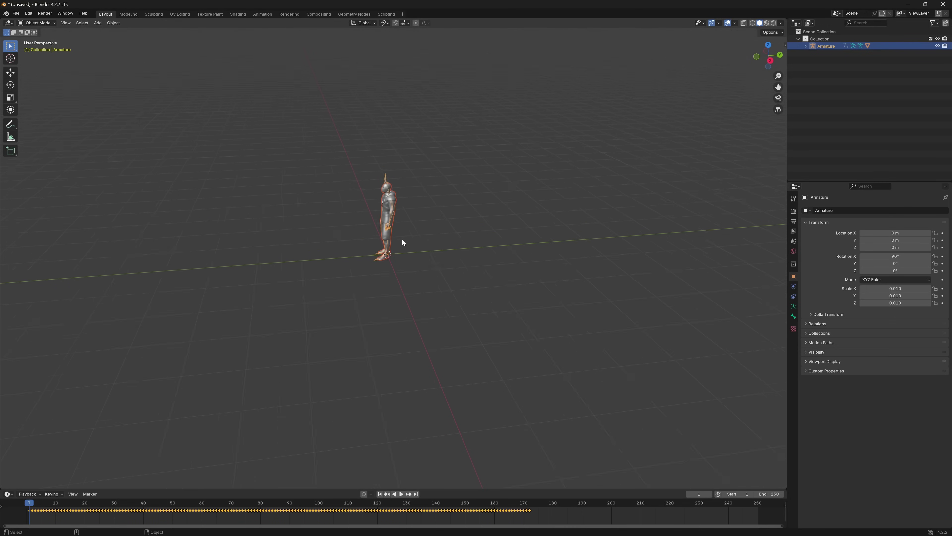
{"action": "left_click_drag", "start_coordinate": [402, 241], "coordinate": [471, 255]}
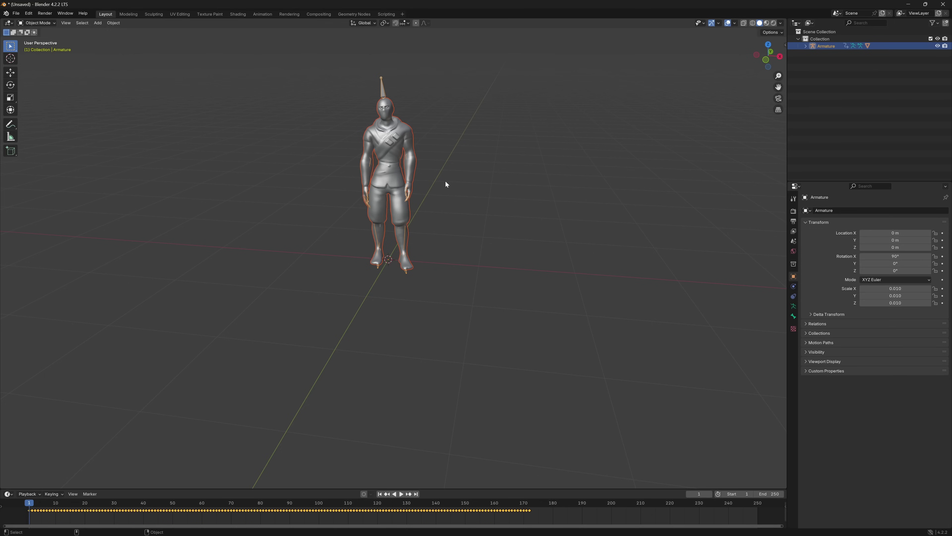
{"action": "left_click", "coordinate": [782, 24]}
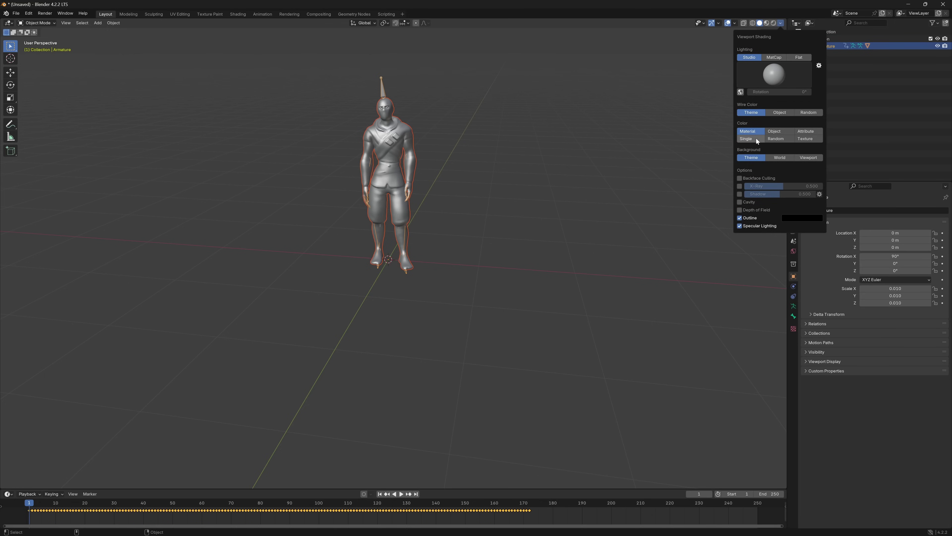
{"action": "left_click", "coordinate": [813, 140]}
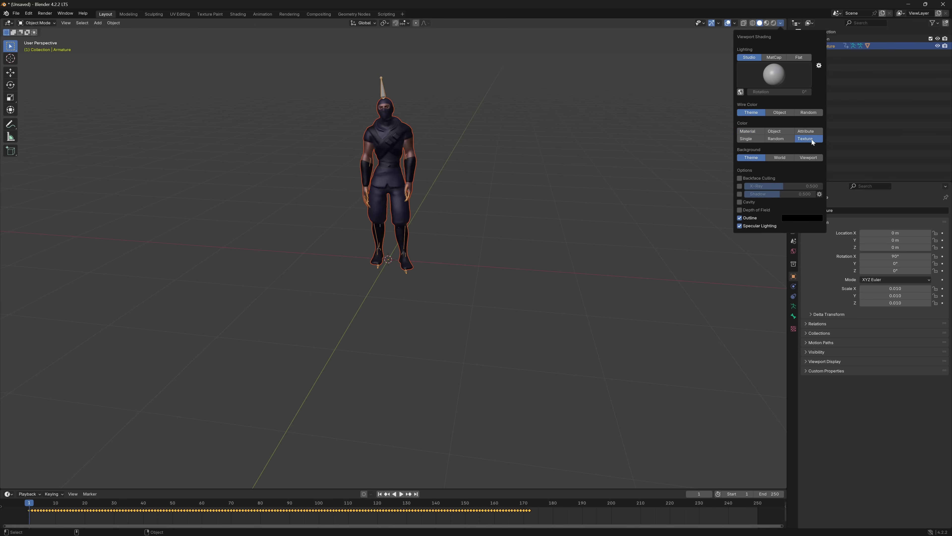
{"action": "scroll", "coordinate": [423, 152], "scroll_direction": "up", "scroll_amount": 5}
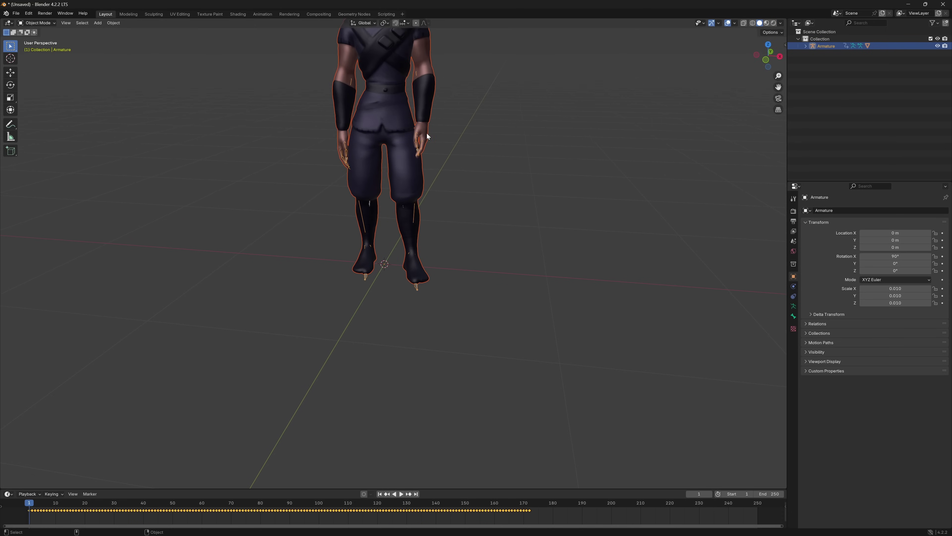
{"action": "left_click_drag", "start_coordinate": [424, 168], "coordinate": [407, 226]}
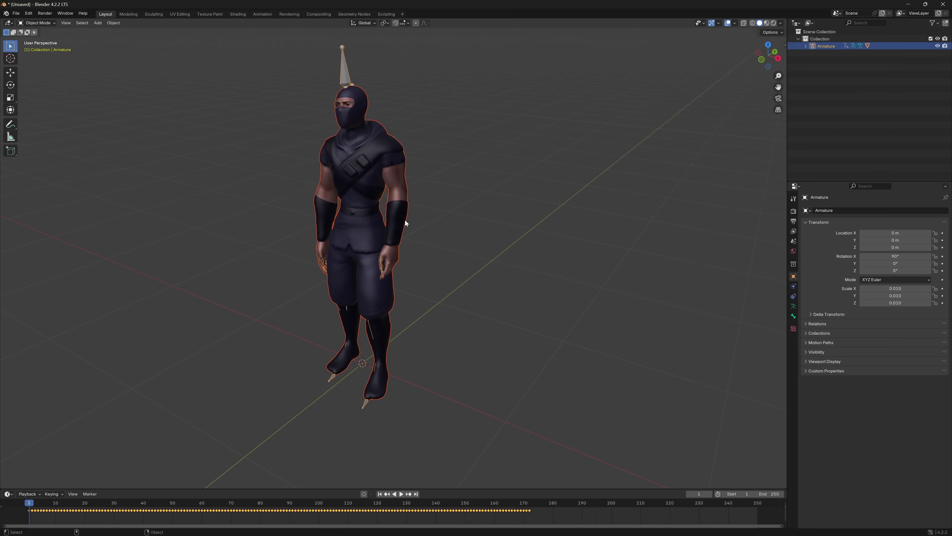
{"action": "left_click", "coordinate": [402, 494]}
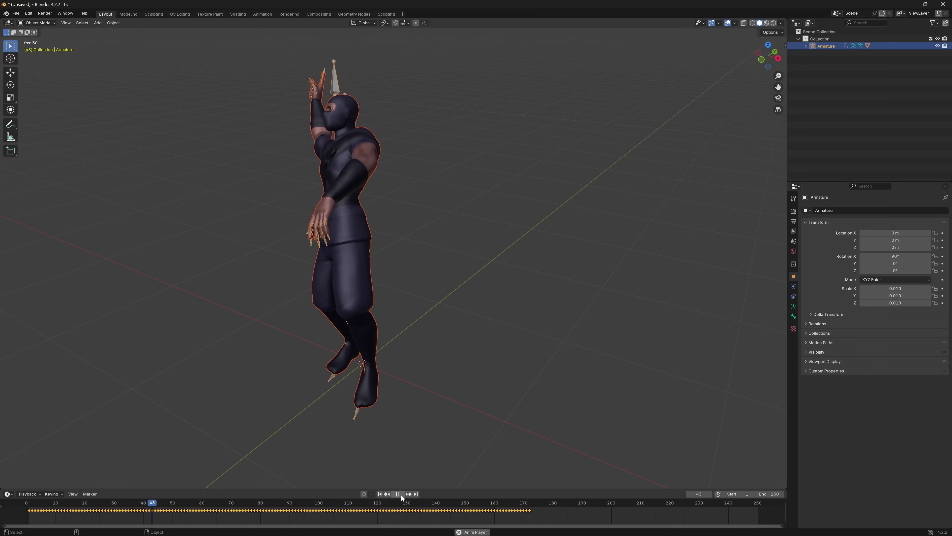
{"action": "left_click", "coordinate": [402, 495]}
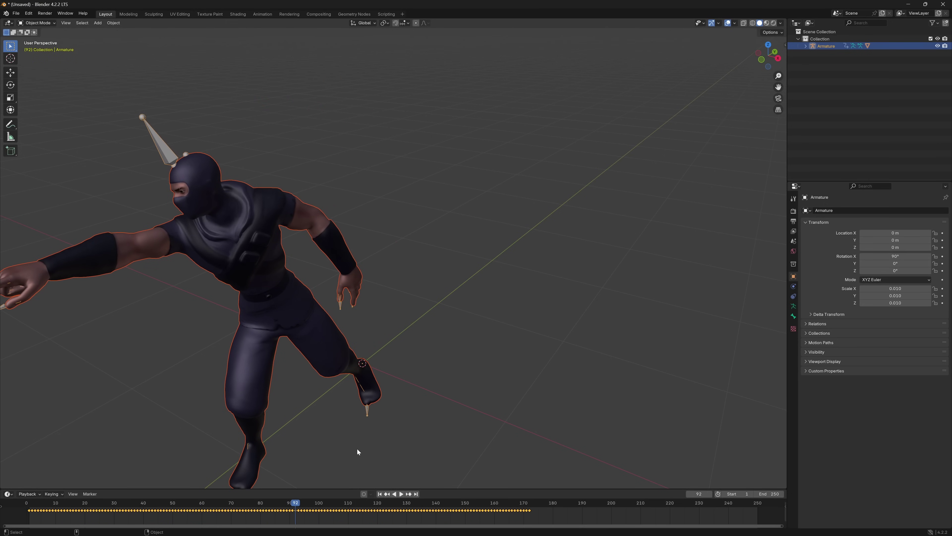
{"action": "scroll", "coordinate": [288, 330], "scroll_direction": "down", "scroll_amount": 2}
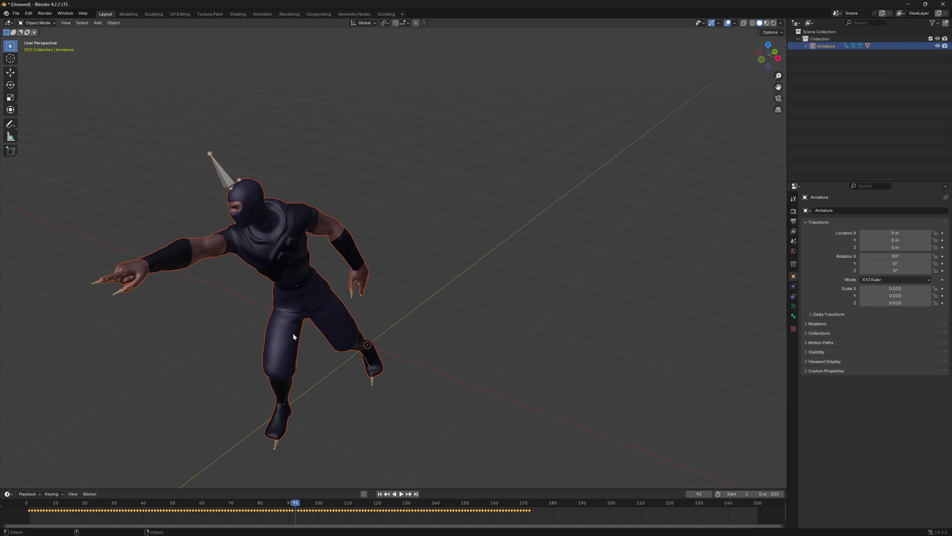
{"action": "left_click", "coordinate": [381, 494]}
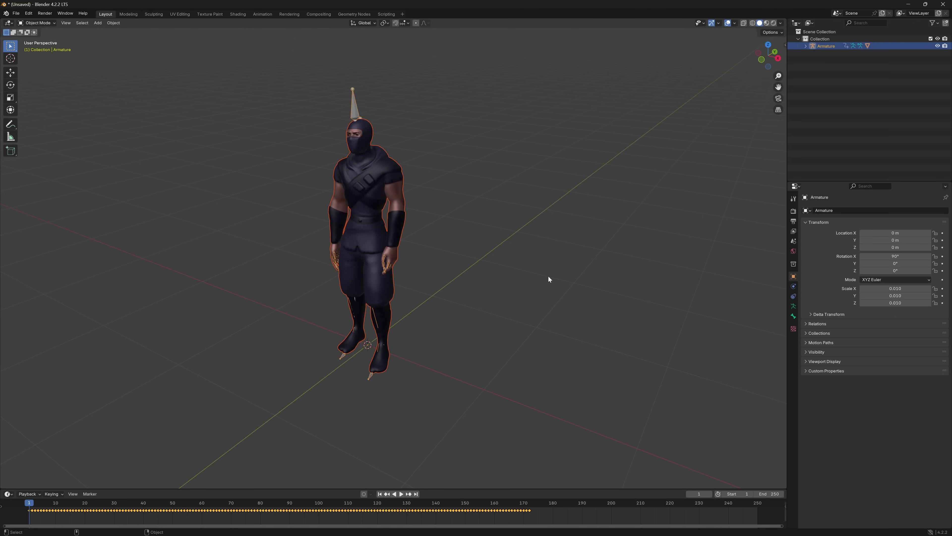
Step: Export glTF 2.0 as 'Ninja' in glTF Separate (.gltf + .bin + textures) format
{"action": "left_click", "coordinate": [16, 13]}
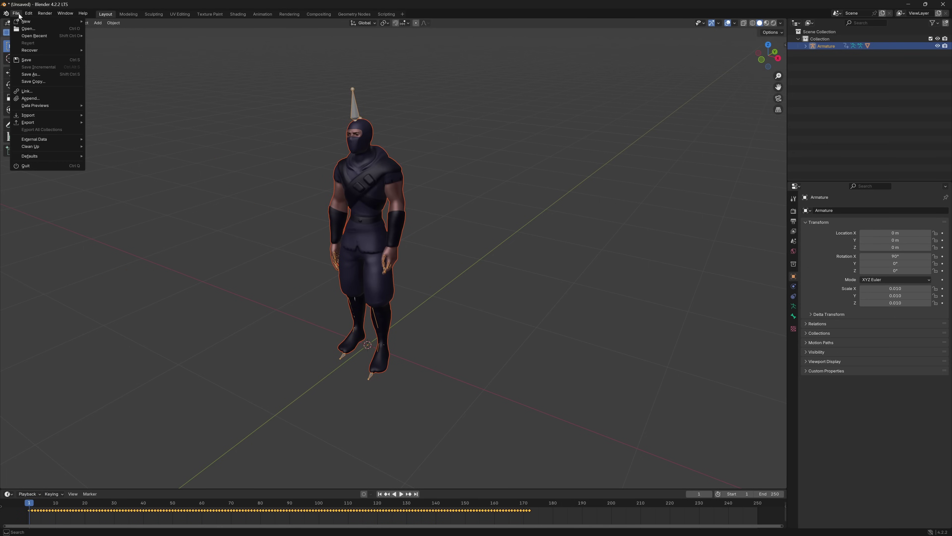
{"action": "mouse_move", "coordinate": [35, 120]}
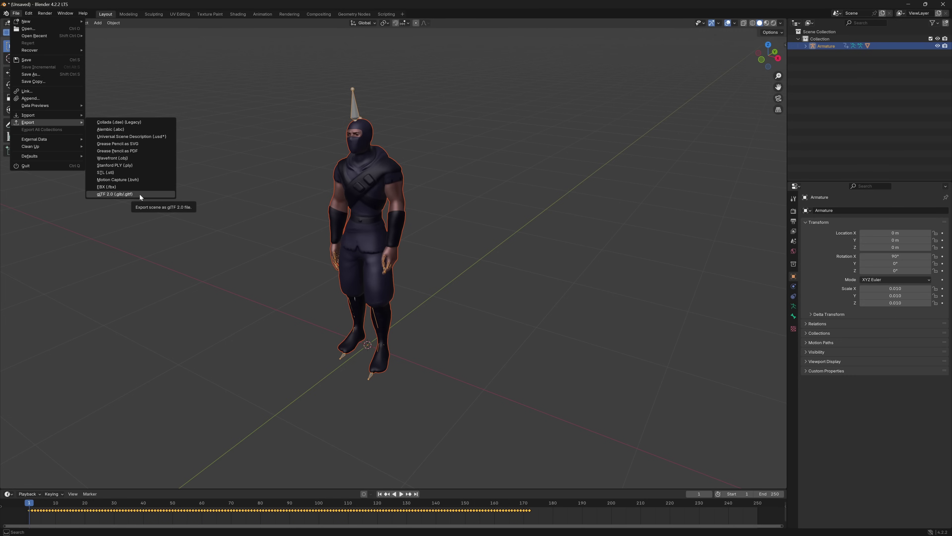
{"action": "left_click", "coordinate": [110, 194]}
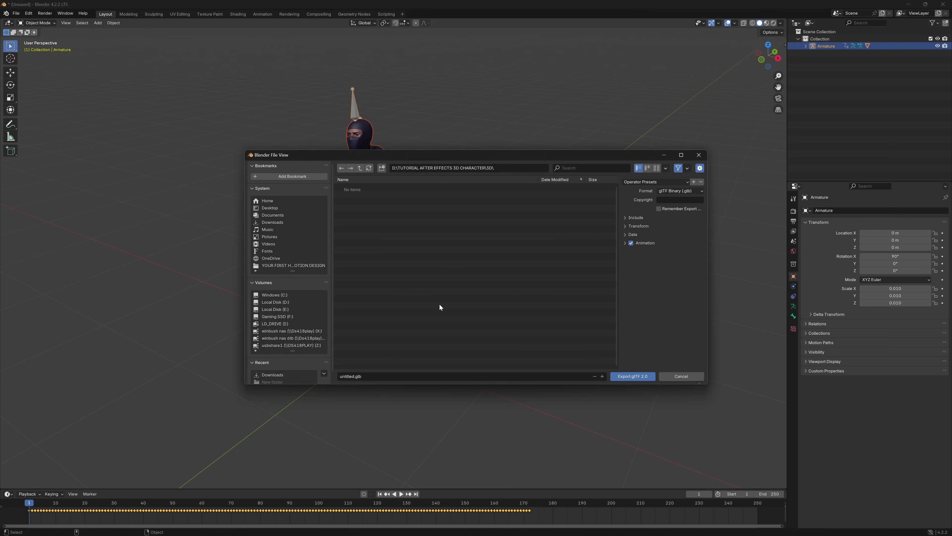
{"action": "left_click", "coordinate": [352, 376]}
{"action": "left_click", "coordinate": [701, 191]}
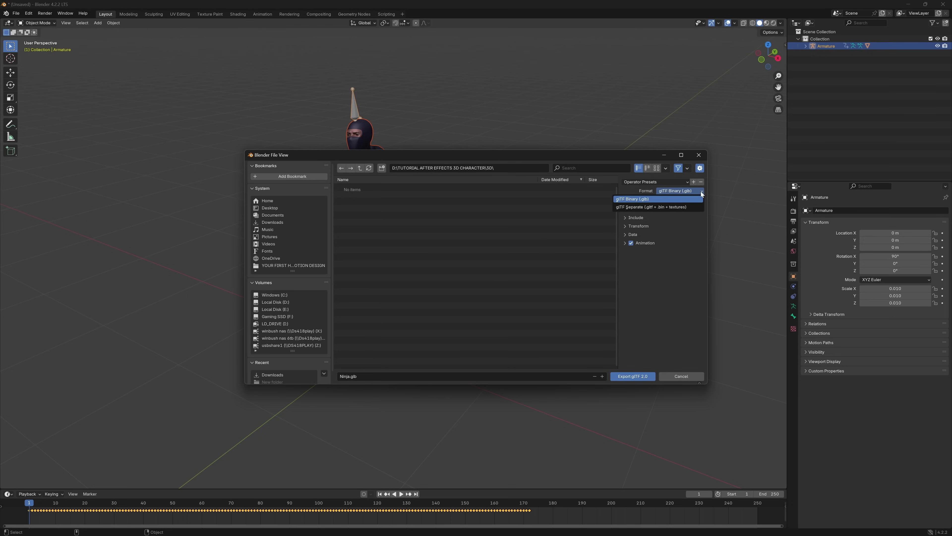
{"action": "left_click", "coordinate": [645, 207]}
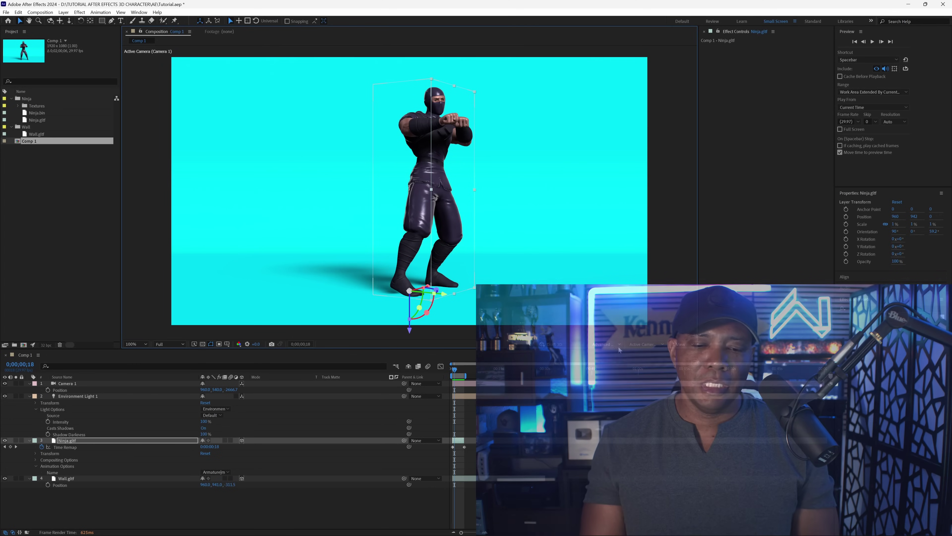
Step: Delete the Ninja.gltf and Environment Light 1 layers from Comp 1
{"action": "left_click", "coordinate": [81, 442]}
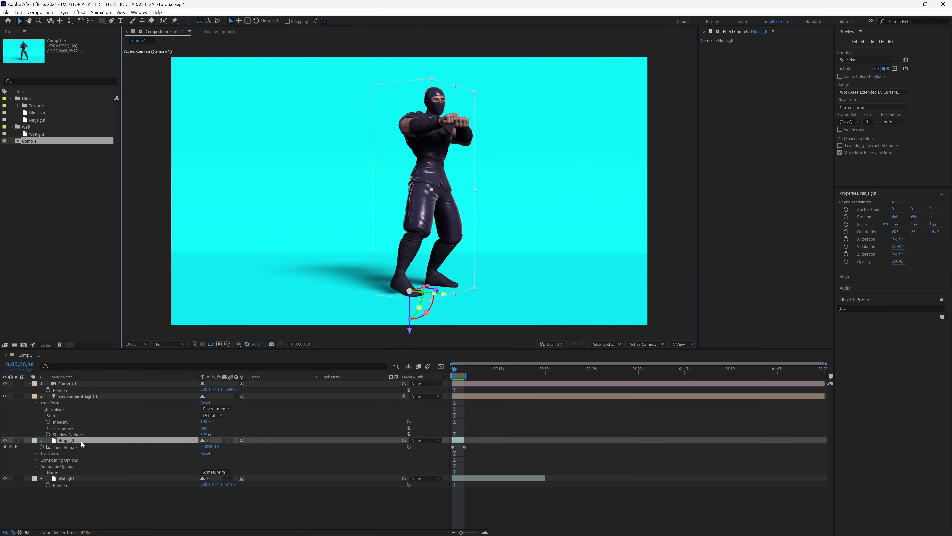
{"action": "key", "text": "Delete"}
{"action": "left_click", "coordinate": [91, 397]}
{"action": "key", "text": "Delete"}
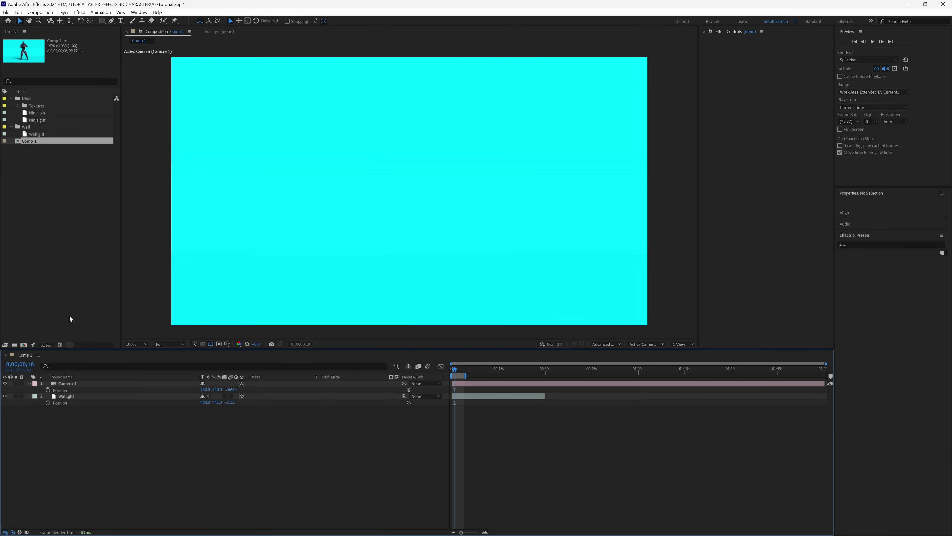
{"action": "left_click", "coordinate": [44, 186]}
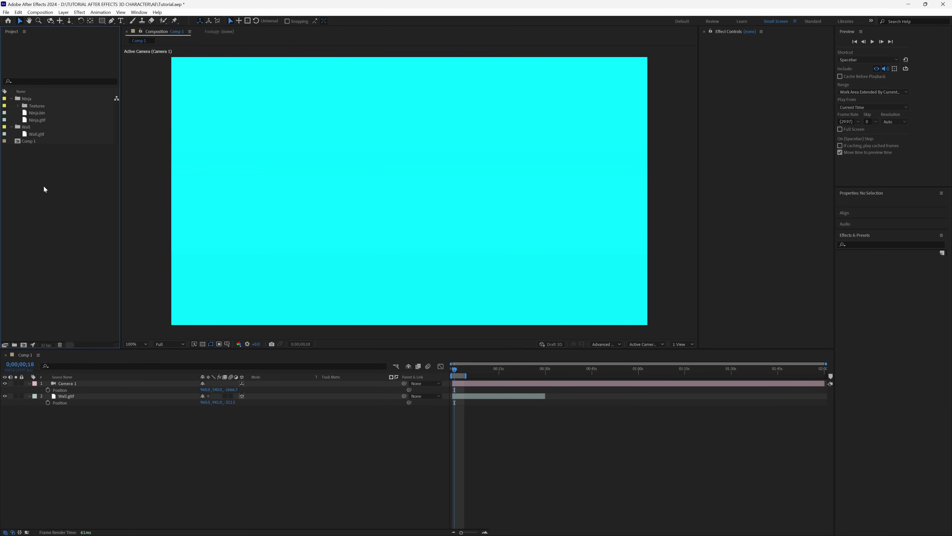
Step: Import Ninja.gltf, place it below Wall.gltf in Comp 1, and apply Make Comp Size
{"action": "double_click", "coordinate": [72, 199]}
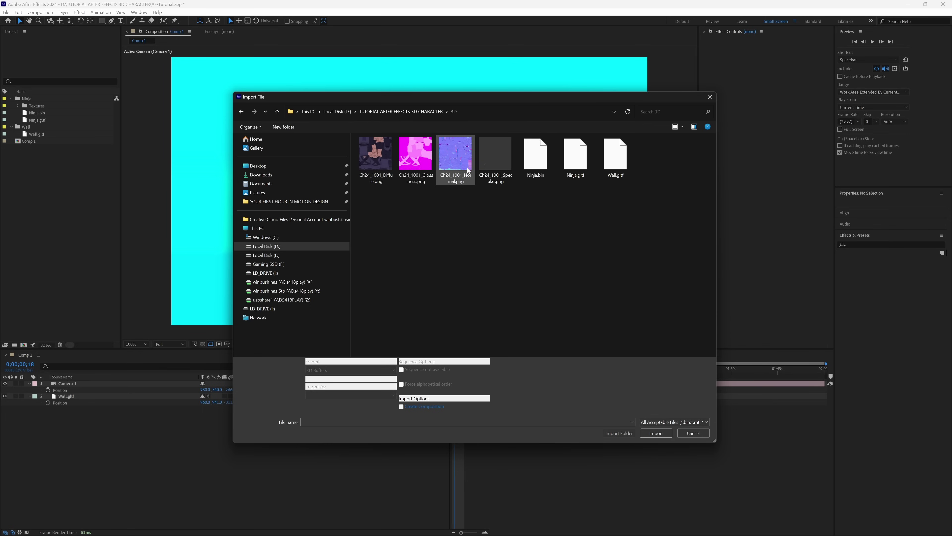
{"action": "left_click", "coordinate": [580, 166]}
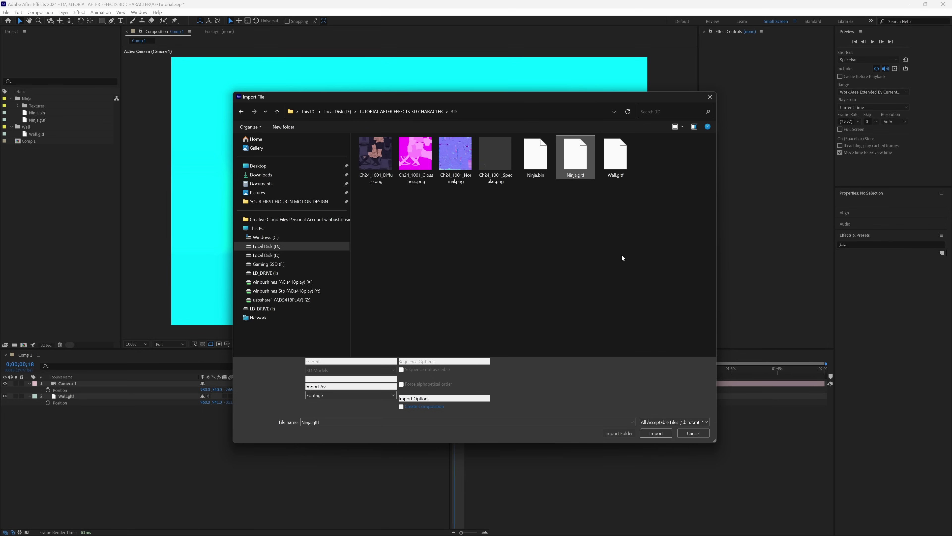
{"action": "left_click", "coordinate": [655, 435]}
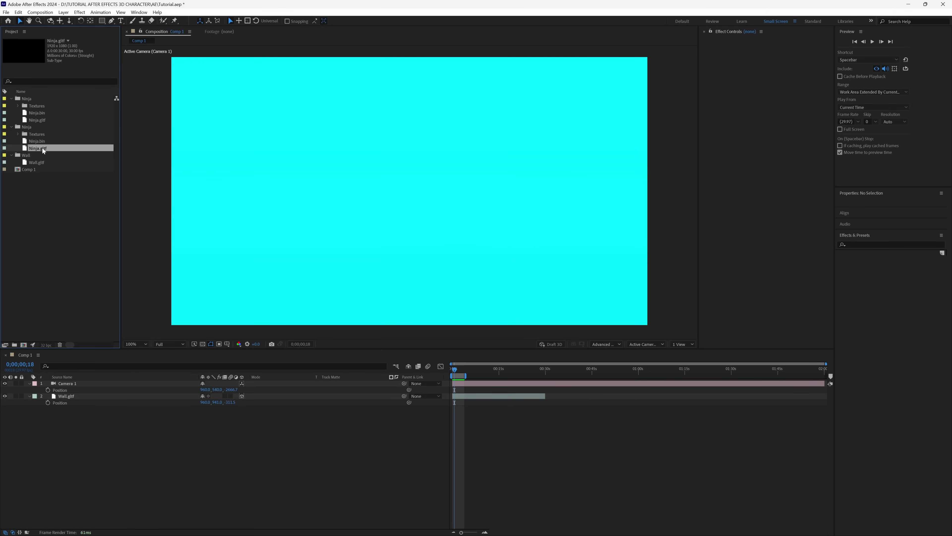
{"action": "left_click_drag", "start_coordinate": [47, 148], "coordinate": [96, 427]}
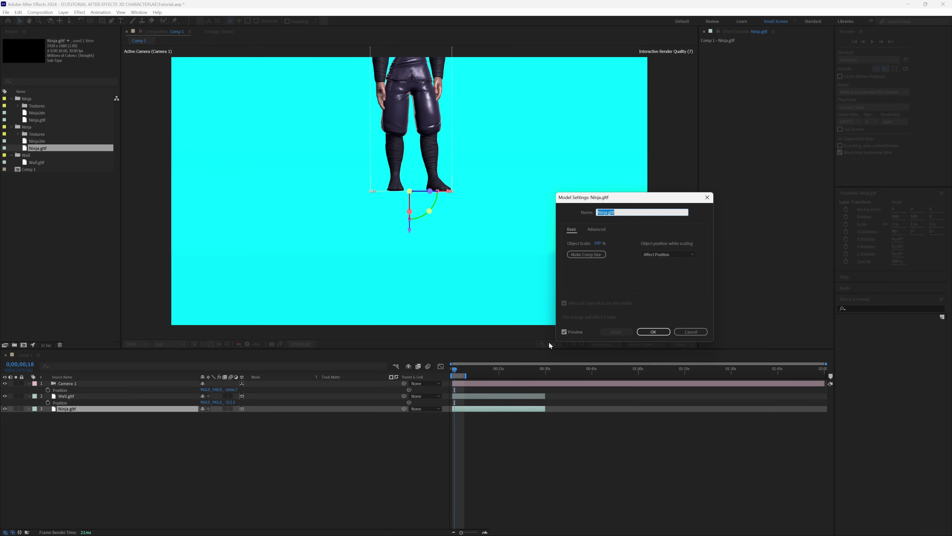
{"action": "left_click", "coordinate": [585, 255]}
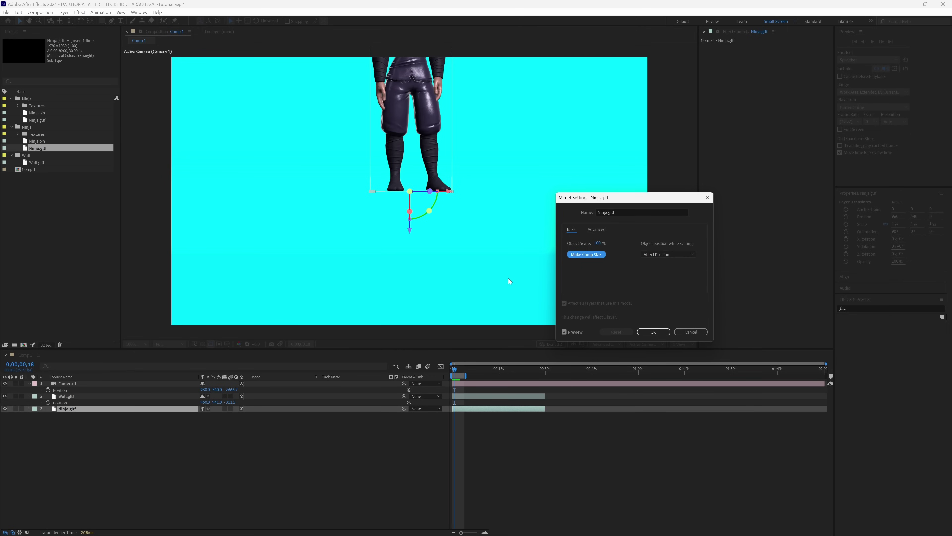
Step: Confirm Model Settings, drag the ninja down onto the floor, and preview the composition
{"action": "left_click", "coordinate": [653, 332]}
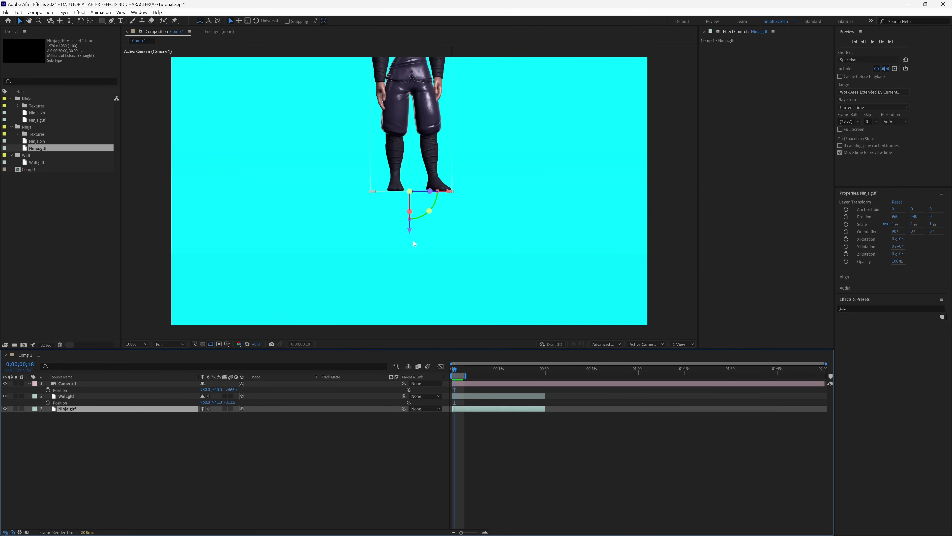
{"action": "left_click_drag", "start_coordinate": [410, 232], "coordinate": [418, 332]}
{"action": "left_click", "coordinate": [316, 452]}
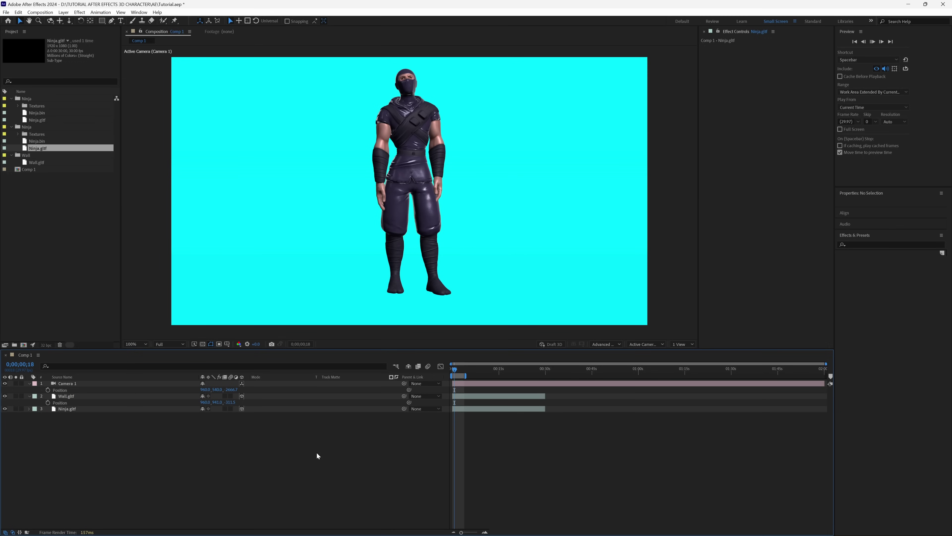
{"action": "key", "text": "space"}
{"action": "left_click_drag", "start_coordinate": [826, 364], "coordinate": [559, 364]}
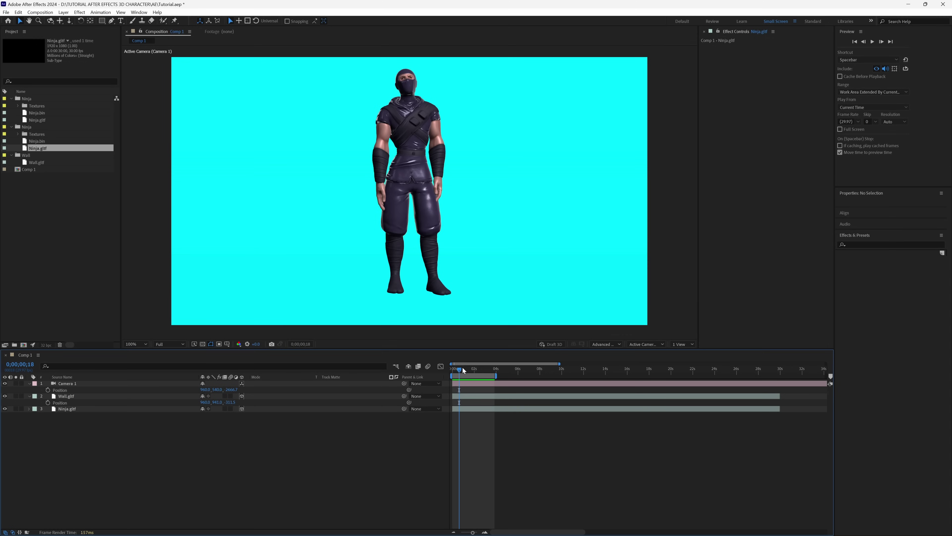
Step: Set the Ninja.gltf layer's animation Name to the Armature|mixamo.com clip
{"action": "left_click_drag", "start_coordinate": [463, 369], "coordinate": [444, 370]}
{"action": "left_click", "coordinate": [82, 412]}
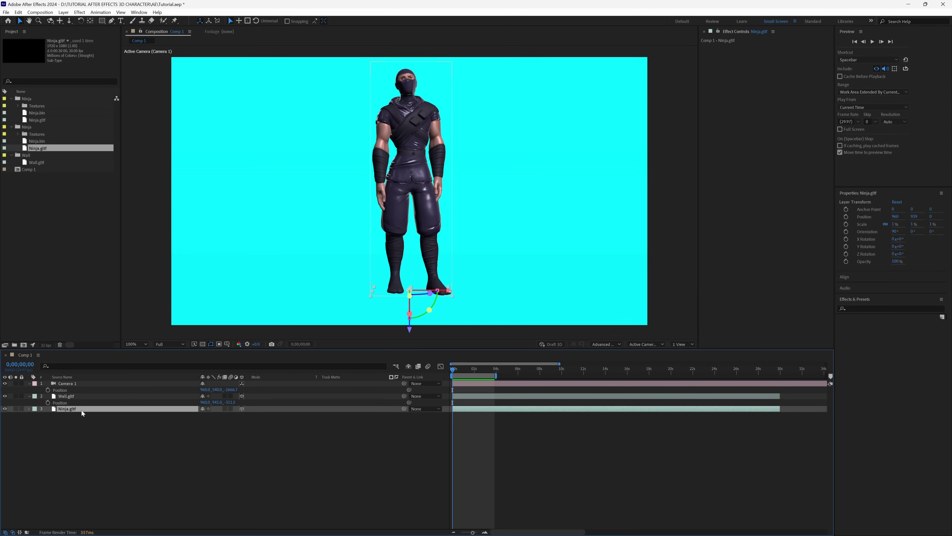
{"action": "left_click", "coordinate": [30, 409]}
{"action": "left_click", "coordinate": [36, 428]}
{"action": "left_click", "coordinate": [223, 434]}
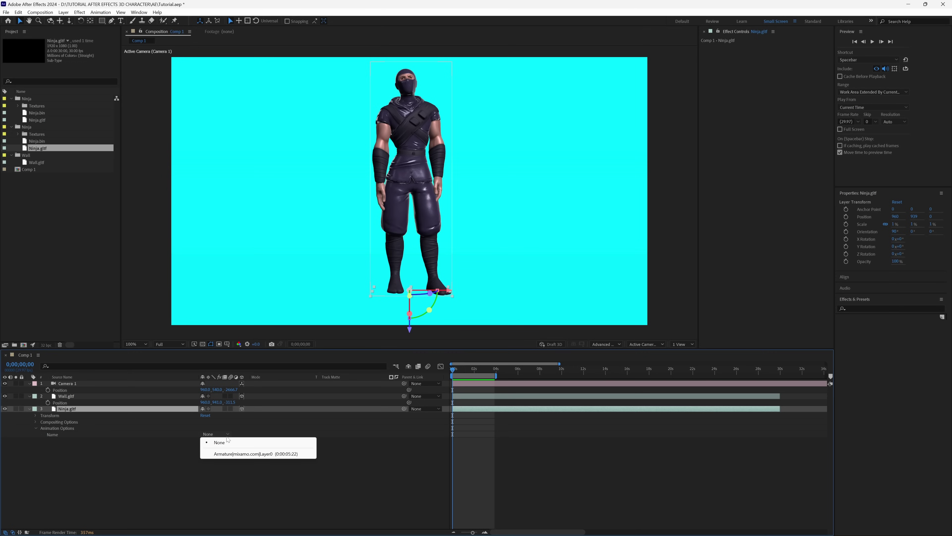
{"action": "left_click", "coordinate": [267, 454]}
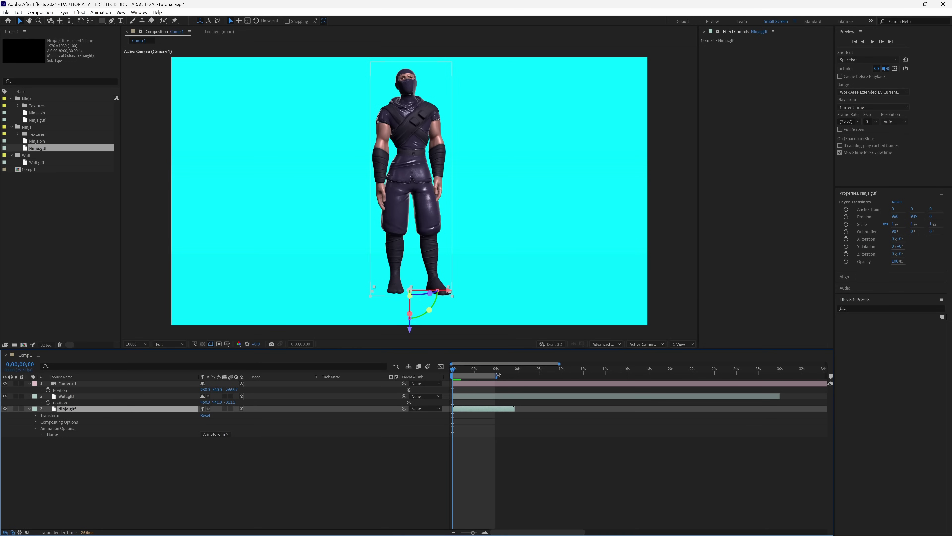
Step: Extend the work area to about 6 seconds and preview, stopping at 0;00;01;05
{"action": "left_click_drag", "start_coordinate": [496, 375], "coordinate": [516, 376]}
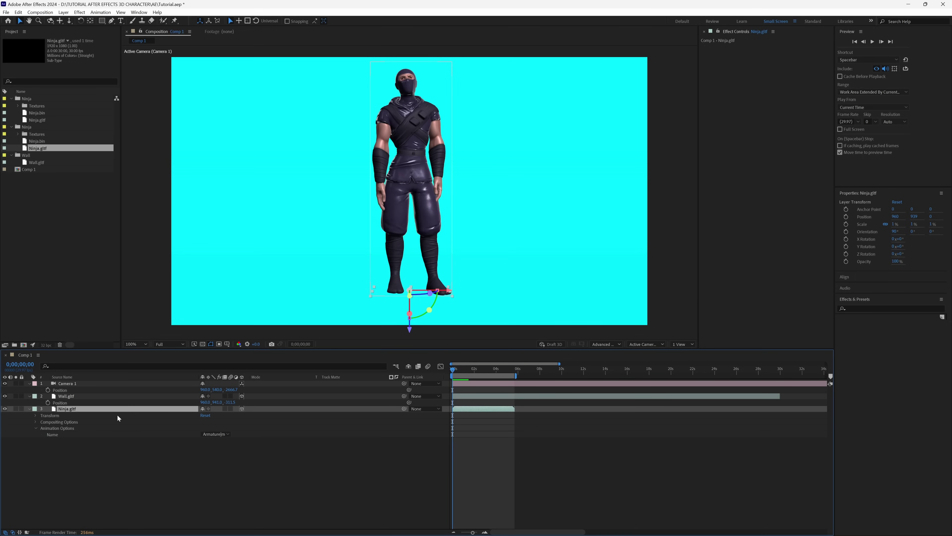
{"action": "key", "text": "u"}
{"action": "left_click", "coordinate": [352, 477]}
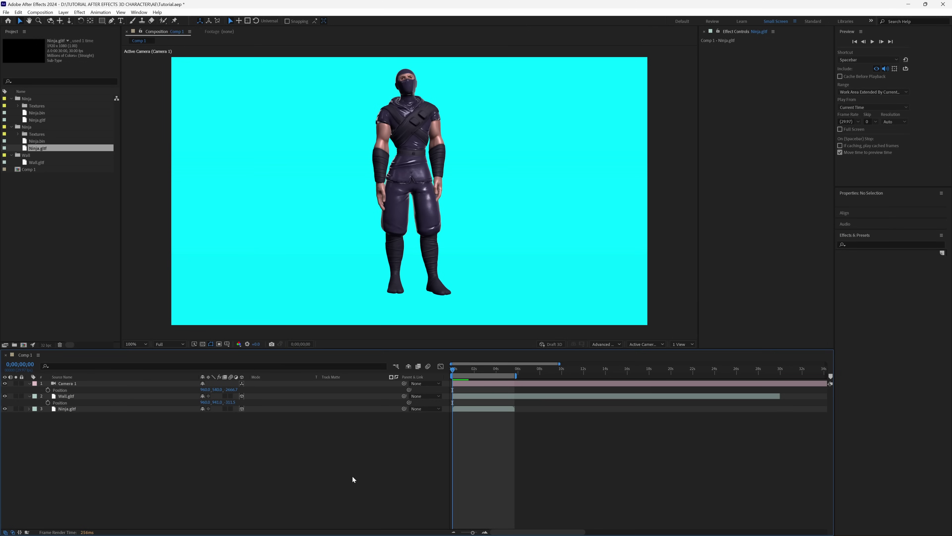
{"action": "key", "text": "space"}
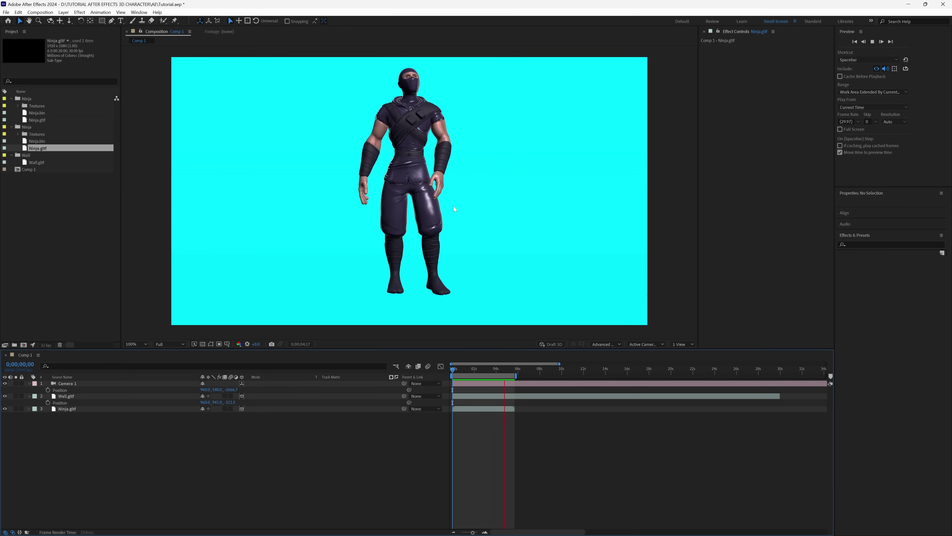
{"action": "left_click", "coordinate": [465, 369]}
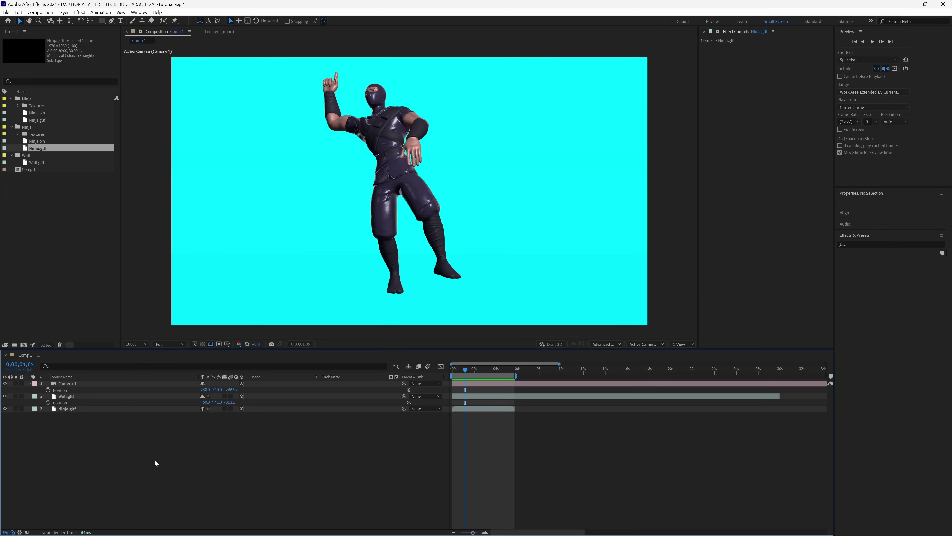
Step: Add an Environment light layer to Comp 1 with Casts Shadows enabled
{"action": "right_click", "coordinate": [181, 445]}
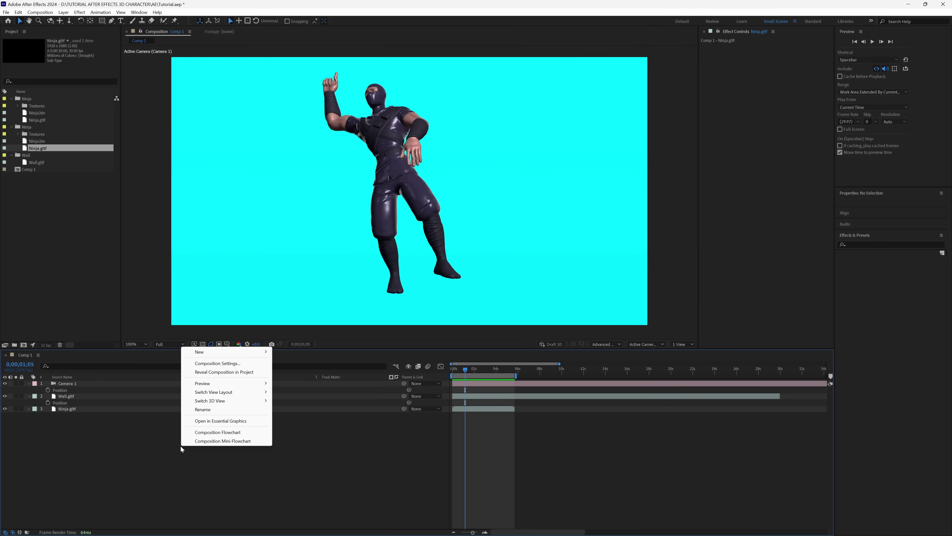
{"action": "mouse_move", "coordinate": [225, 351]}
{"action": "left_click", "coordinate": [291, 380]}
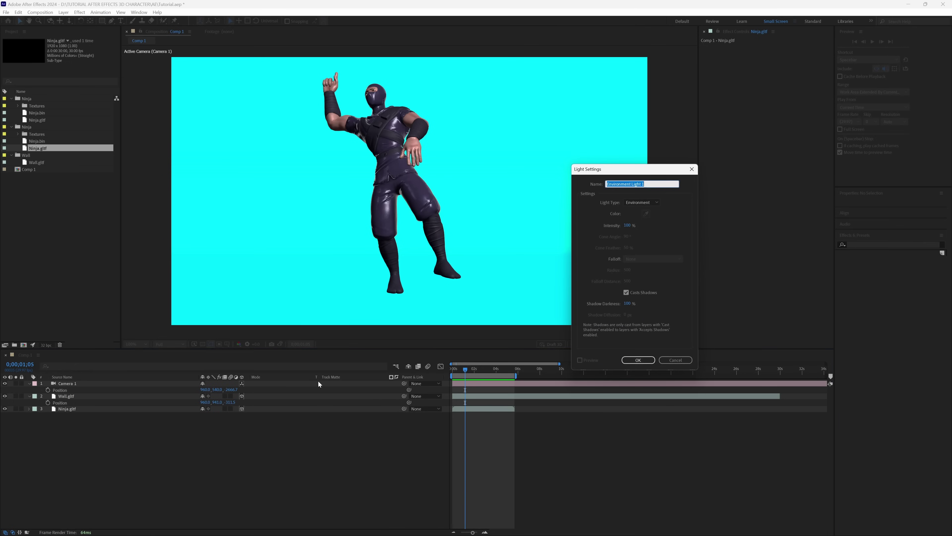
{"action": "left_click", "coordinate": [657, 203]}
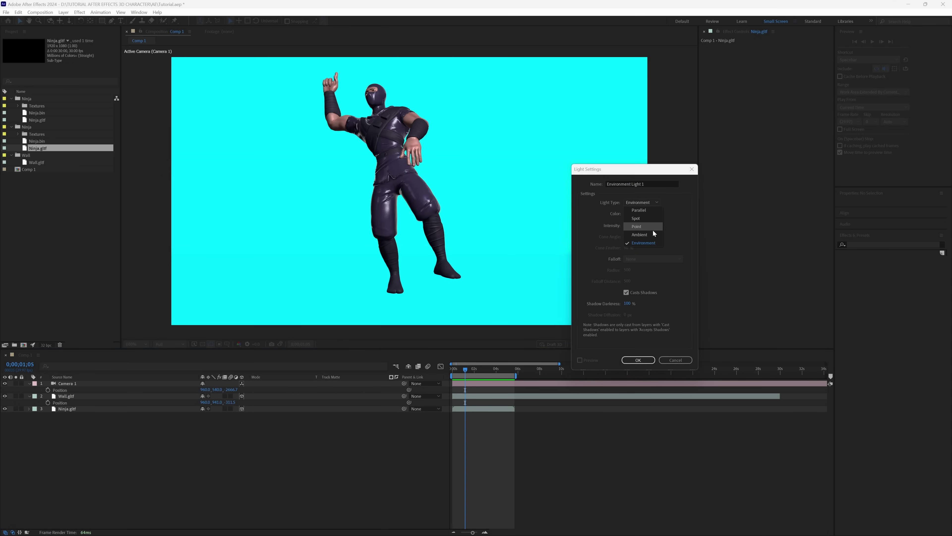
{"action": "left_click", "coordinate": [684, 216]}
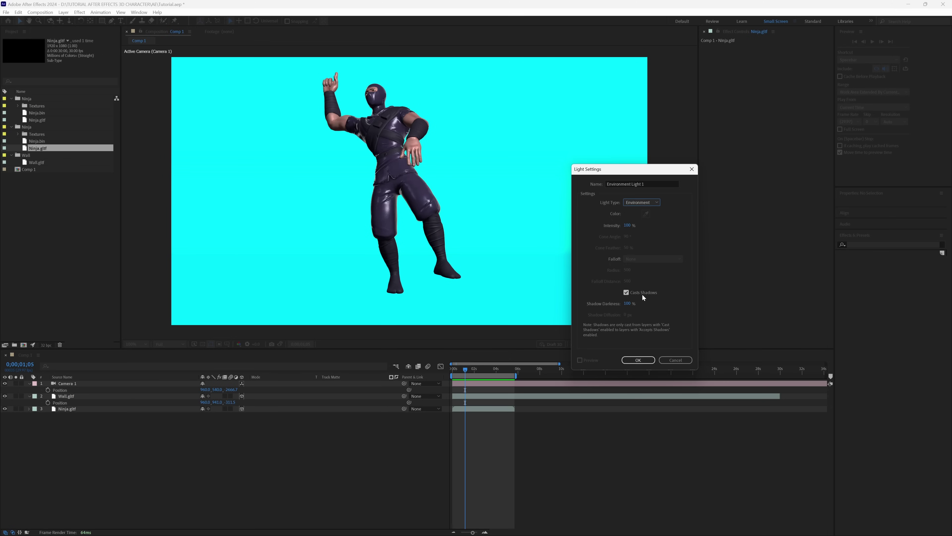
{"action": "left_click", "coordinate": [638, 360]}
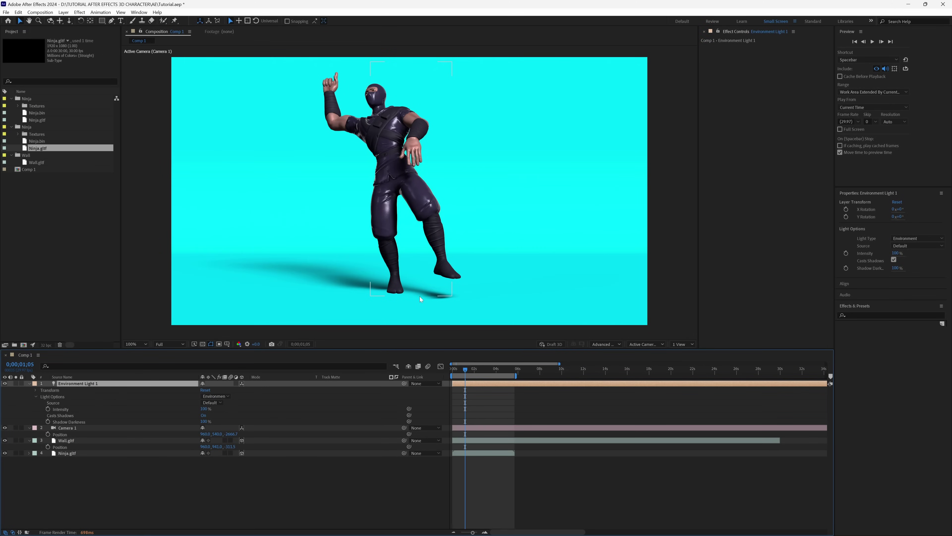
Step: Set renderer shadow resolution to Double (128 MB), render quality to 231, then return to frame 0
{"action": "left_click", "coordinate": [609, 346]}
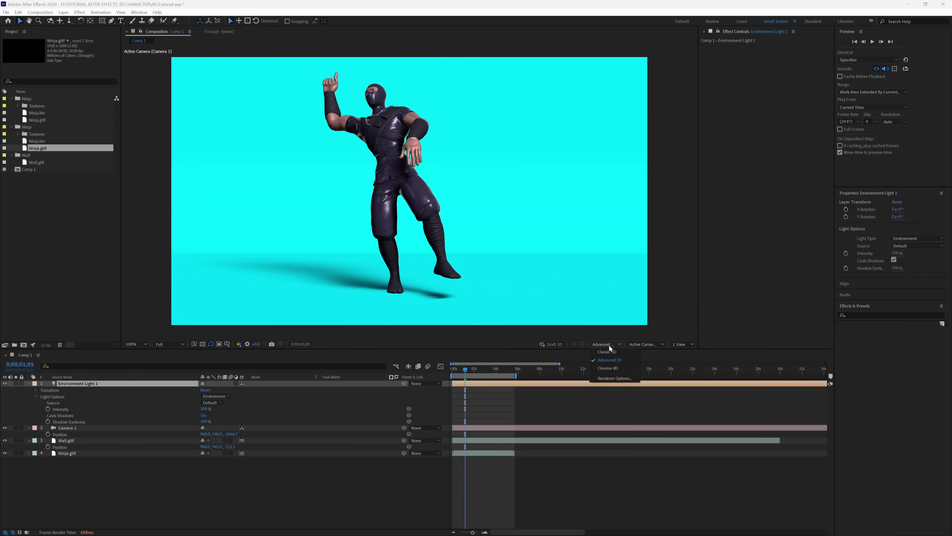
{"action": "left_click", "coordinate": [617, 378]}
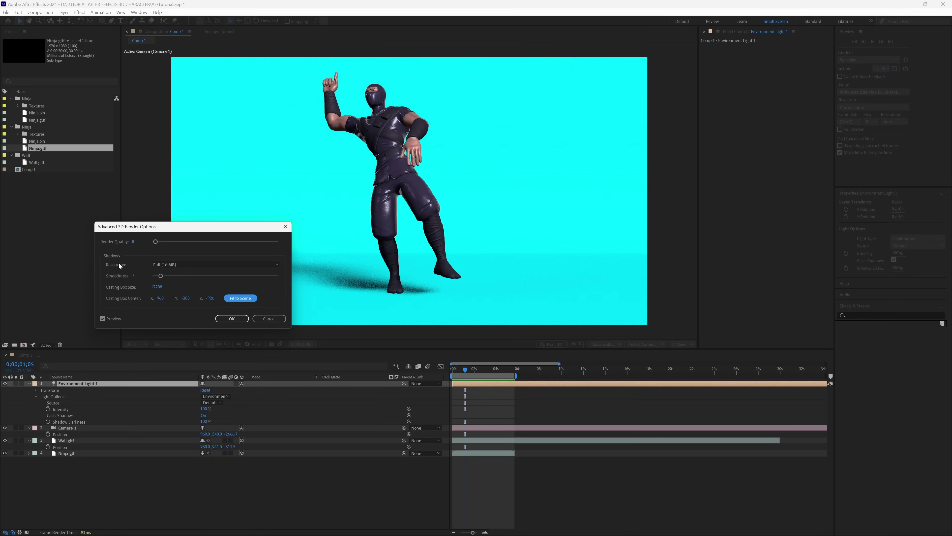
{"action": "left_click", "coordinate": [188, 265]}
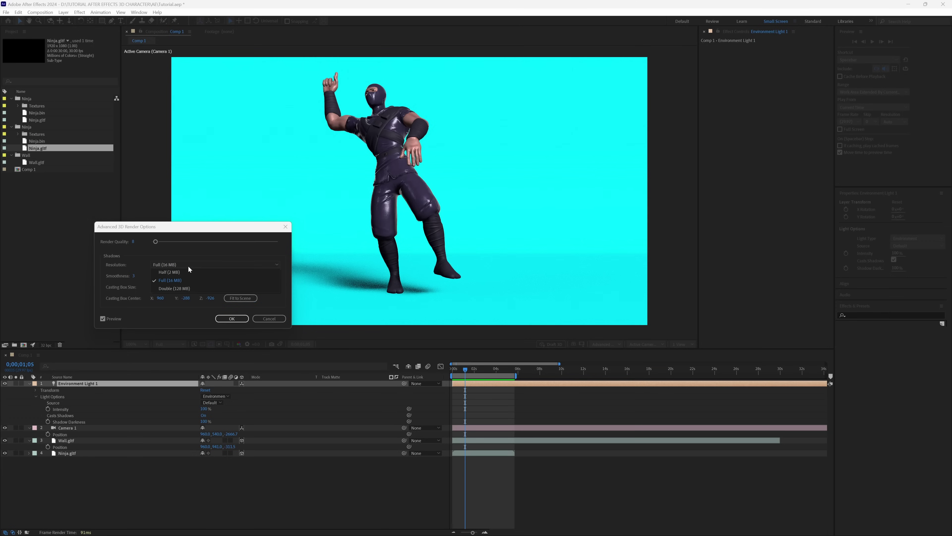
{"action": "left_click", "coordinate": [192, 289]}
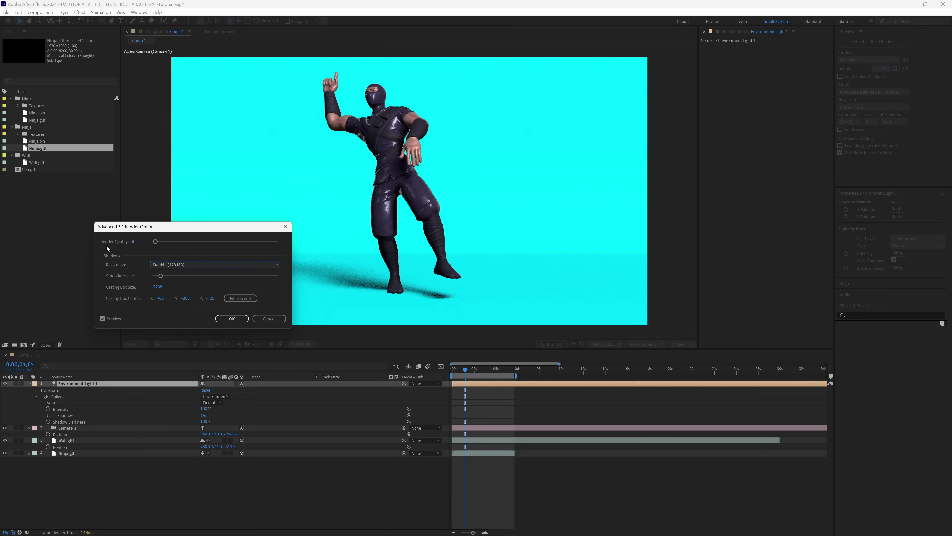
{"action": "left_click_drag", "start_coordinate": [155, 242], "coordinate": [237, 244]}
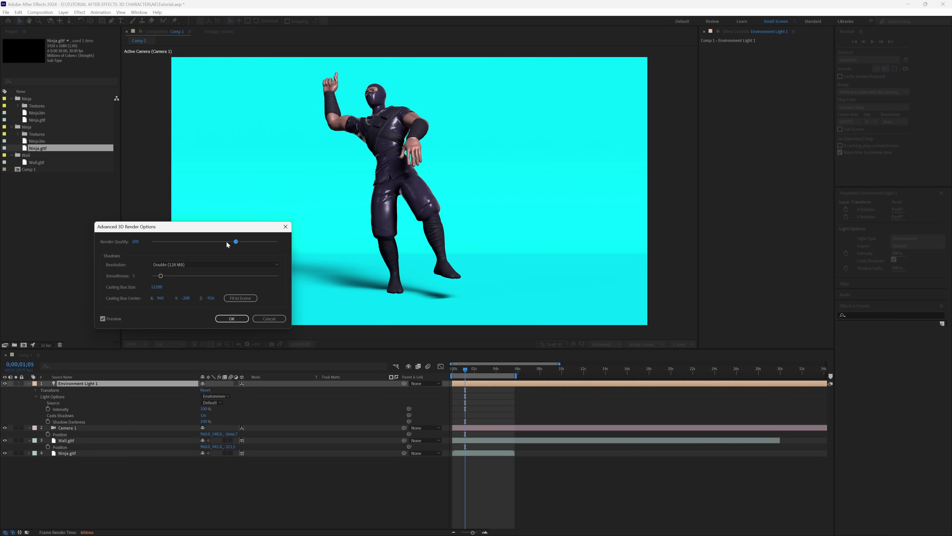
{"action": "left_click_drag", "start_coordinate": [236, 241], "coordinate": [319, 247]}
{"action": "left_click_drag", "start_coordinate": [273, 240], "coordinate": [247, 243]}
{"action": "left_click", "coordinate": [232, 318]}
{"action": "left_click", "coordinate": [322, 476]}
{"action": "key", "text": "Home"}
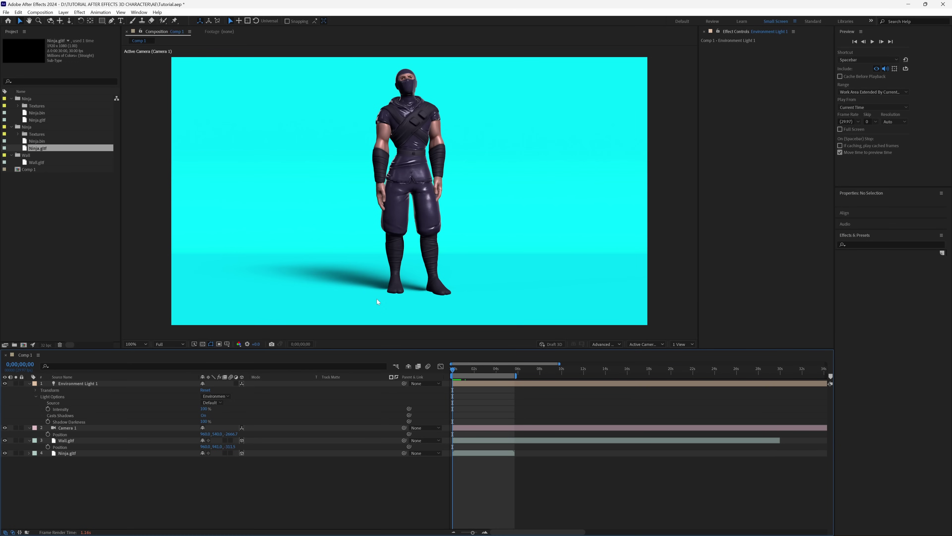
Step: Turn on Draft 3D and play a preview of the ninja's animation, then stop it
{"action": "left_click", "coordinate": [557, 345]}
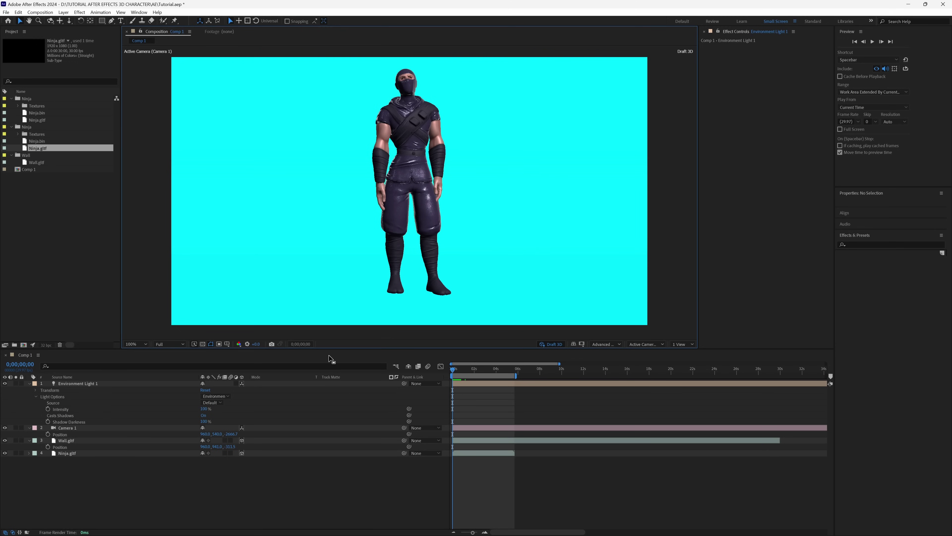
{"action": "left_click", "coordinate": [341, 465]}
{"action": "key", "text": "space"}
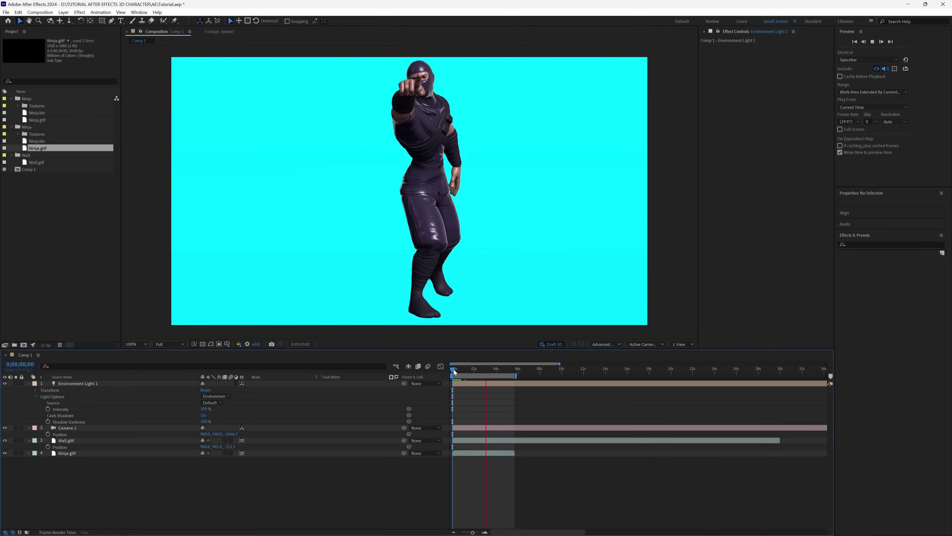
{"action": "key", "text": "space"}
Step: Rotate the Ninja.gltf layer around its vertical axis to roughly 147°
{"action": "left_click", "coordinate": [410, 163]}
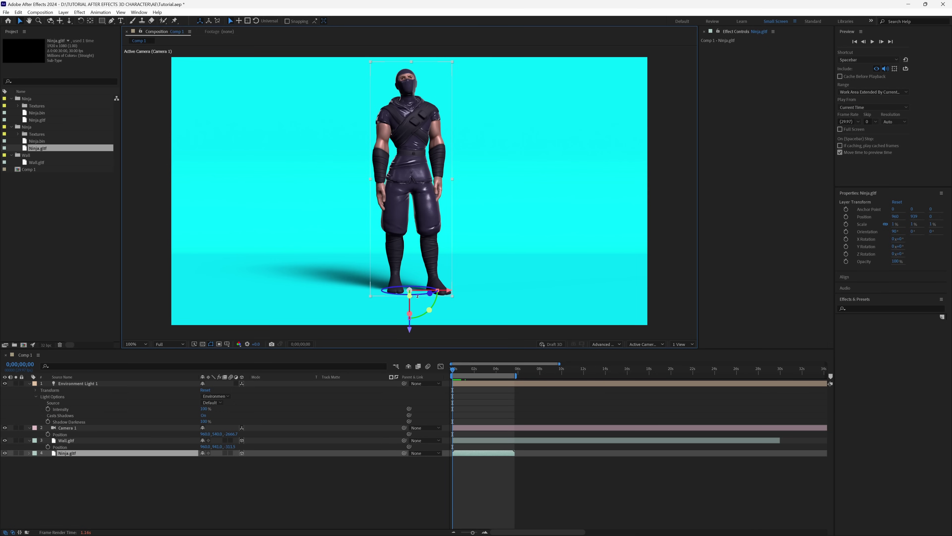
{"action": "left_click_drag", "start_coordinate": [430, 293], "coordinate": [456, 289]}
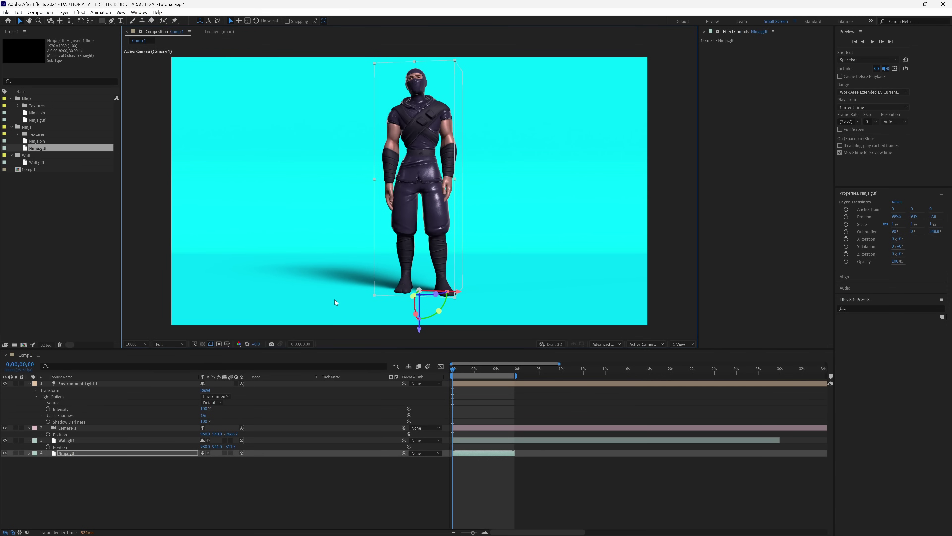
{"action": "left_click", "coordinate": [394, 463]}
{"action": "key", "text": "space"}
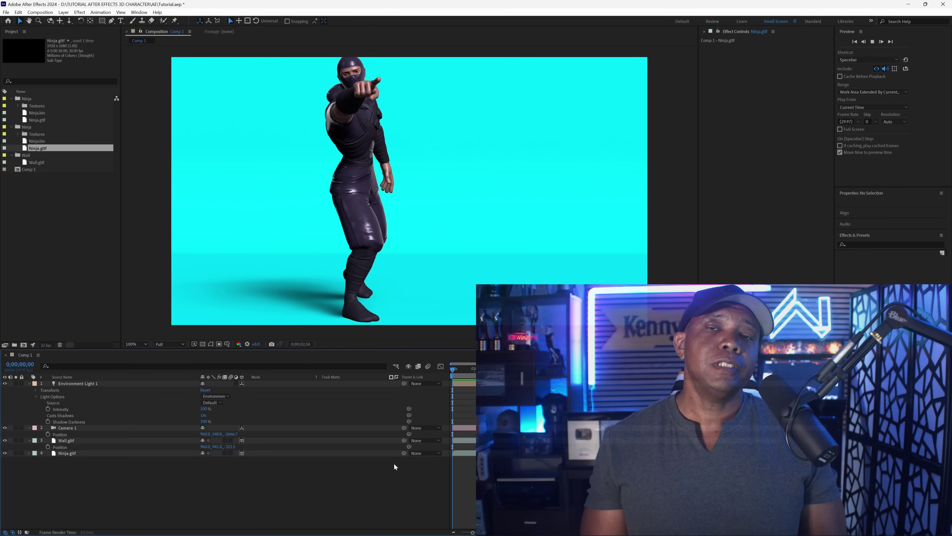